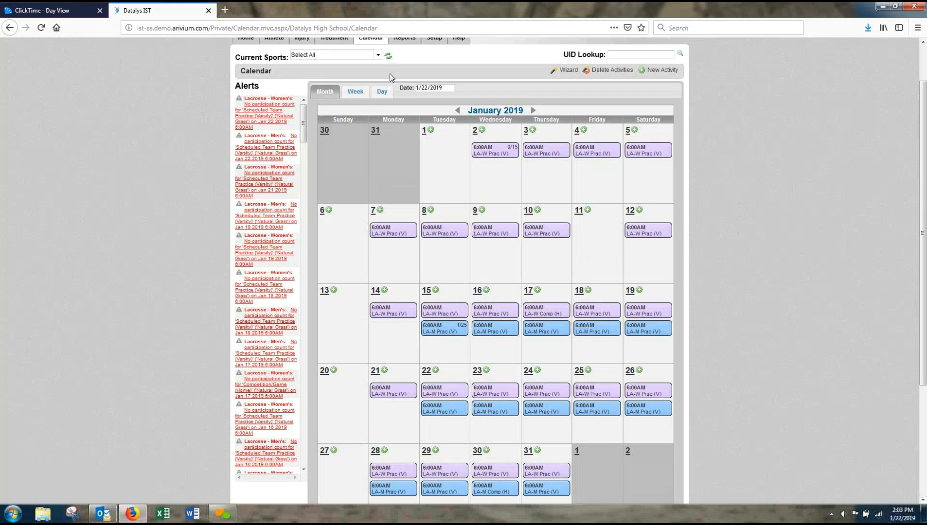
- Switch the January 2019 calendar to the week view
click(355, 92)
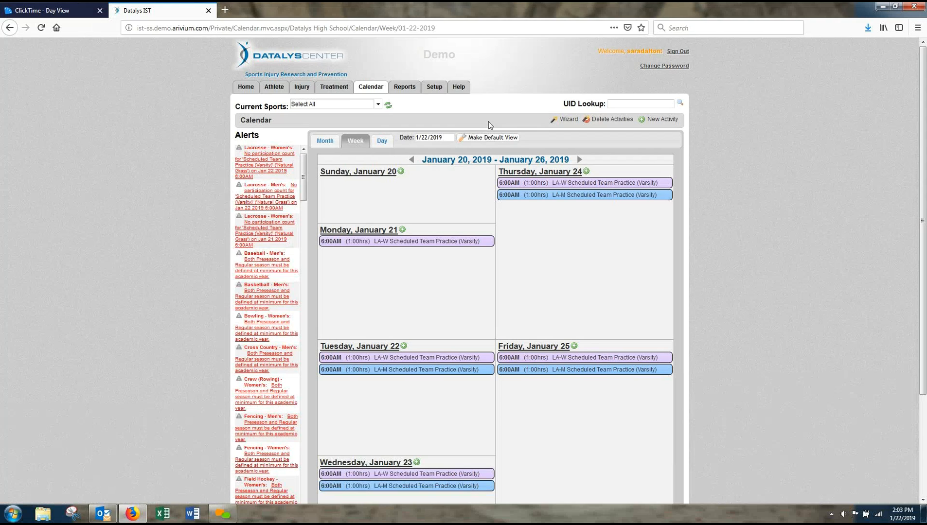
- Assign the Bowling - Women's sport to the signed-in user's account in the user setup and save the changes
click(434, 92)
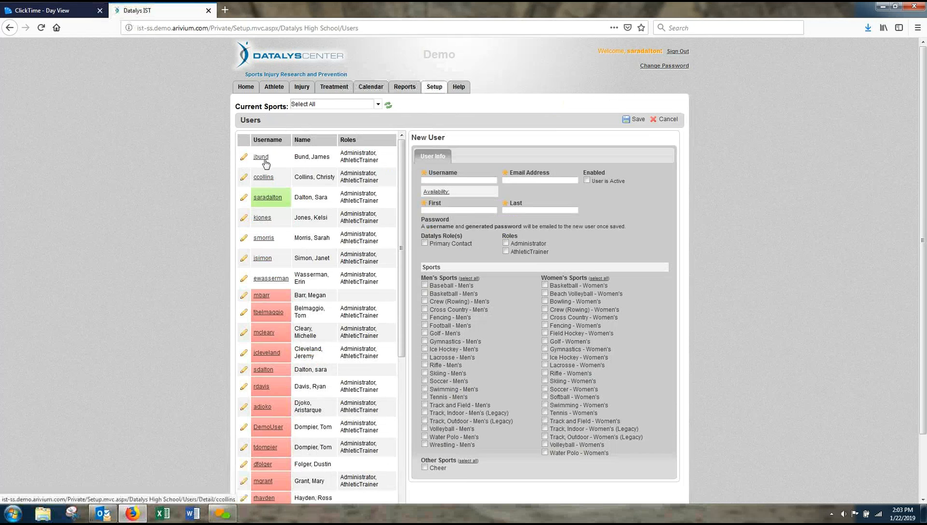
click(244, 198)
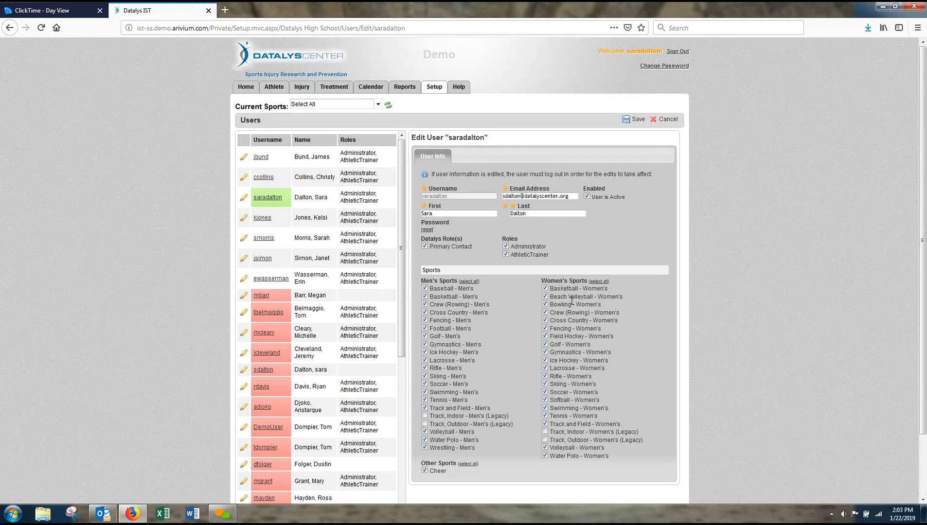
click(545, 305)
click(631, 121)
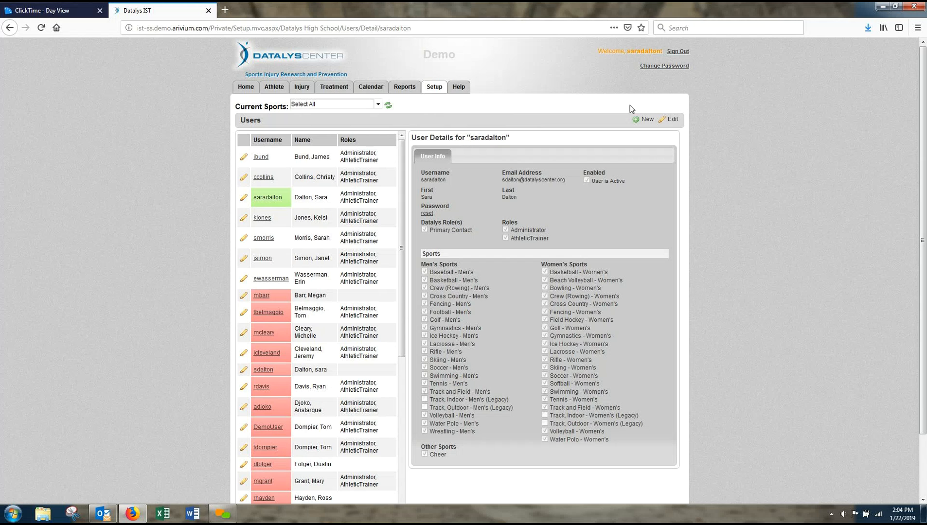
- Open a blank form for creating a new user
click(647, 122)
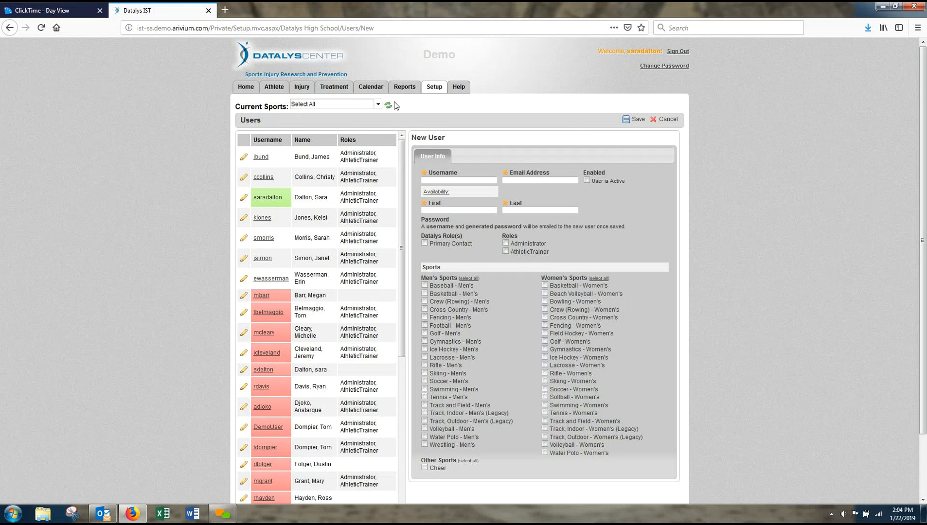
- Begin a new athlete record, entering the athlete's first and last name and setting the gender to Female
click(276, 91)
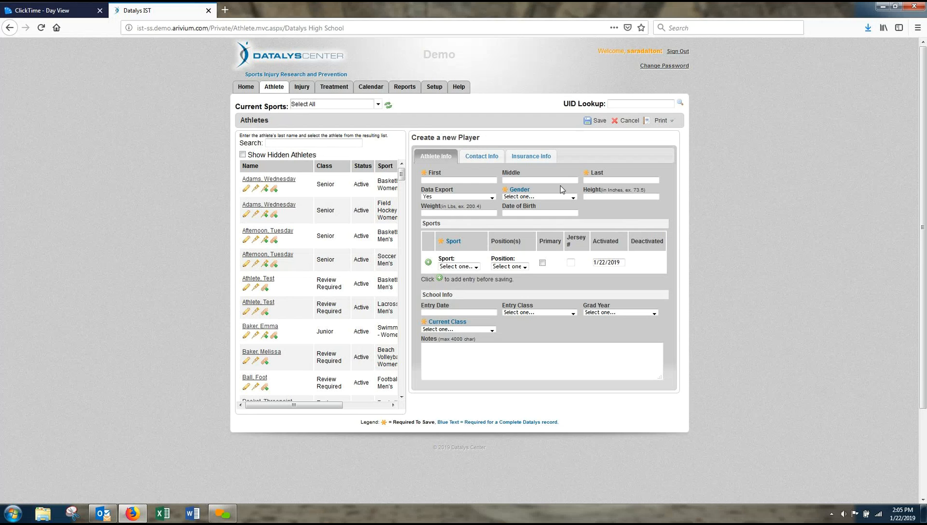
click(466, 180)
text(Tuesday)
click(632, 179)
text(Mornin)
click(572, 197)
click(509, 217)
- Examine the contact and insurance sections of the new athlete's form, returning to the general athlete information
click(480, 159)
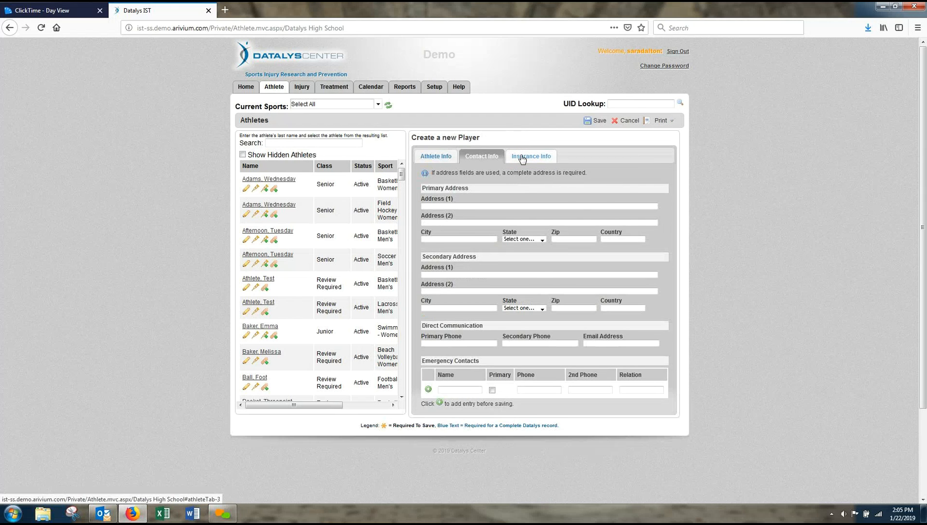
click(521, 158)
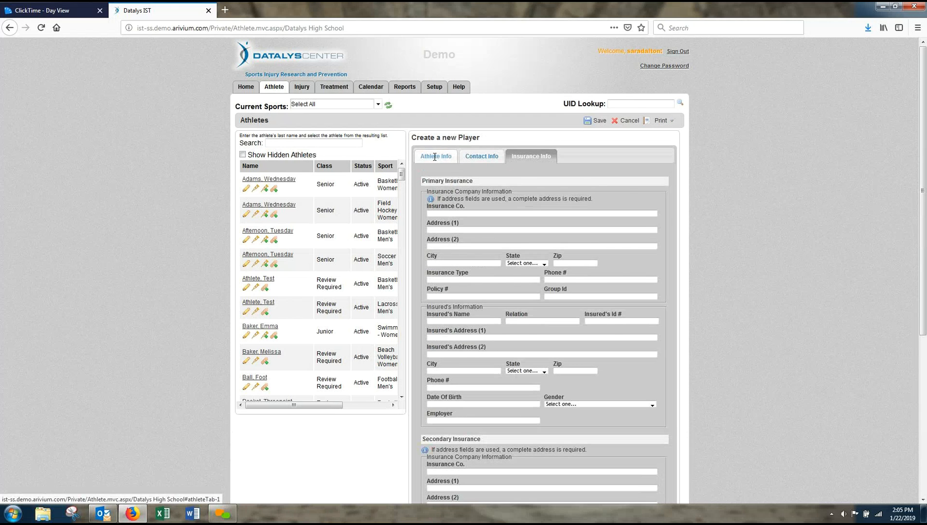
click(435, 157)
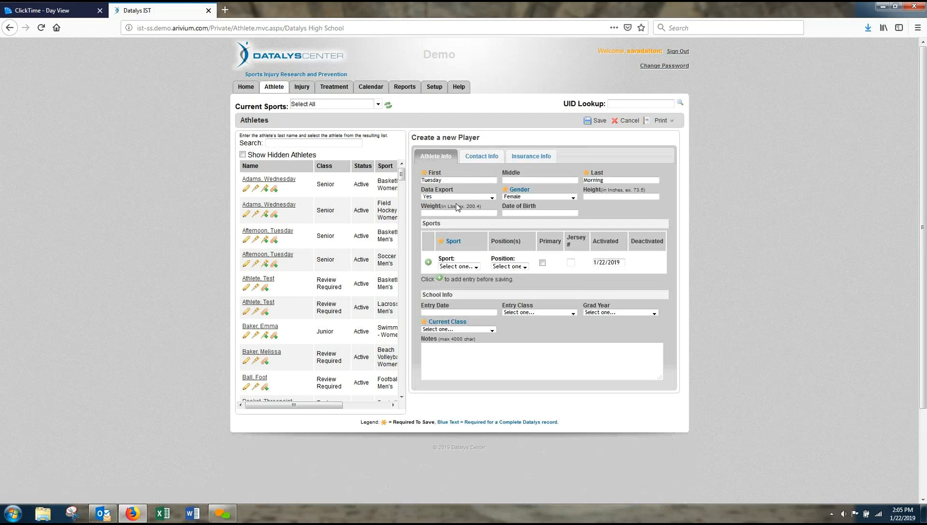
- Add Softball - Women's with the position First base to the new athlete's sports
click(461, 267)
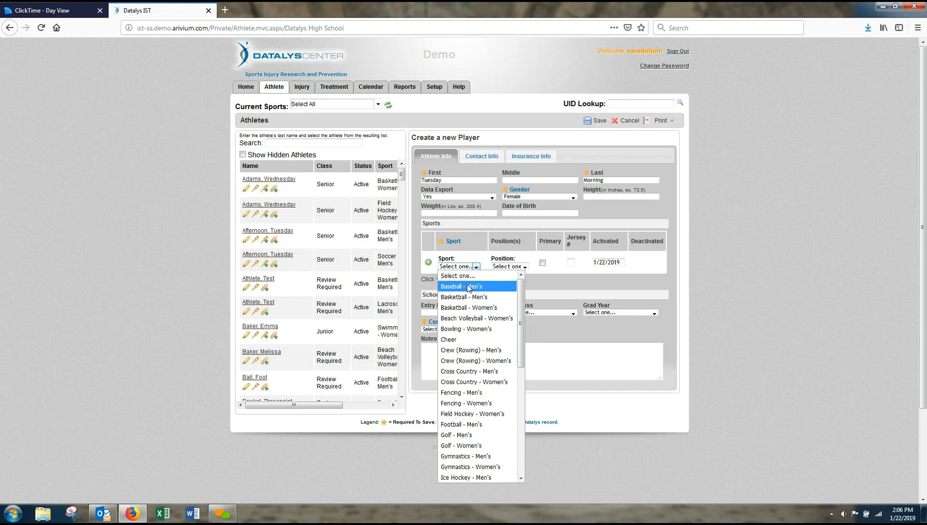
scroll(492, 382, down, 6)
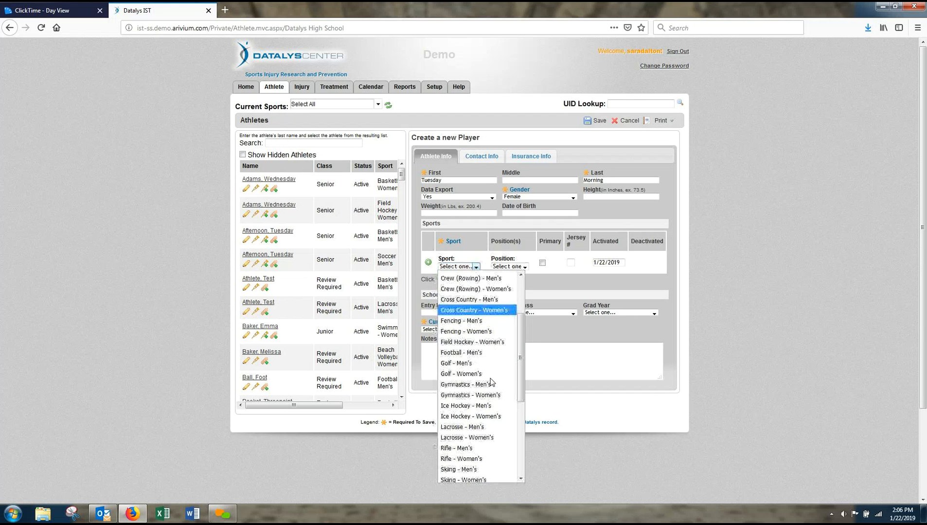
click(481, 398)
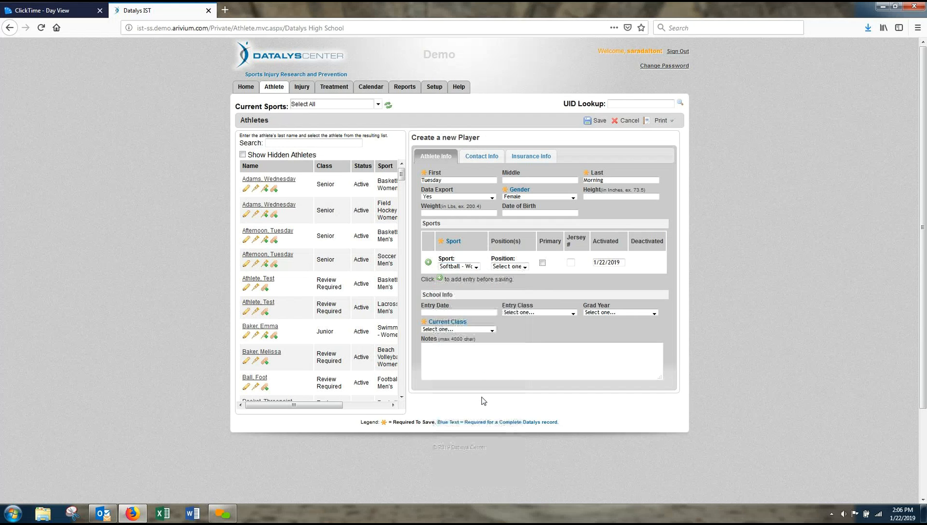
click(511, 267)
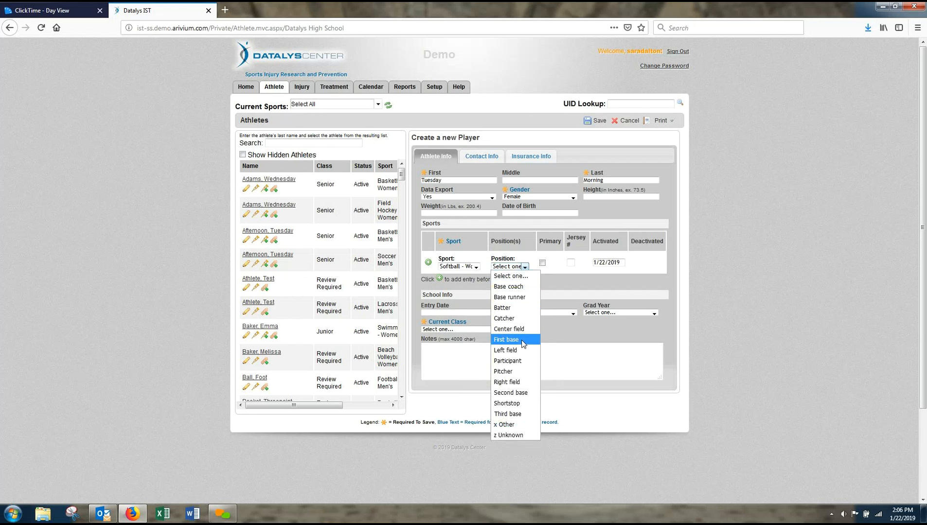
click(522, 344)
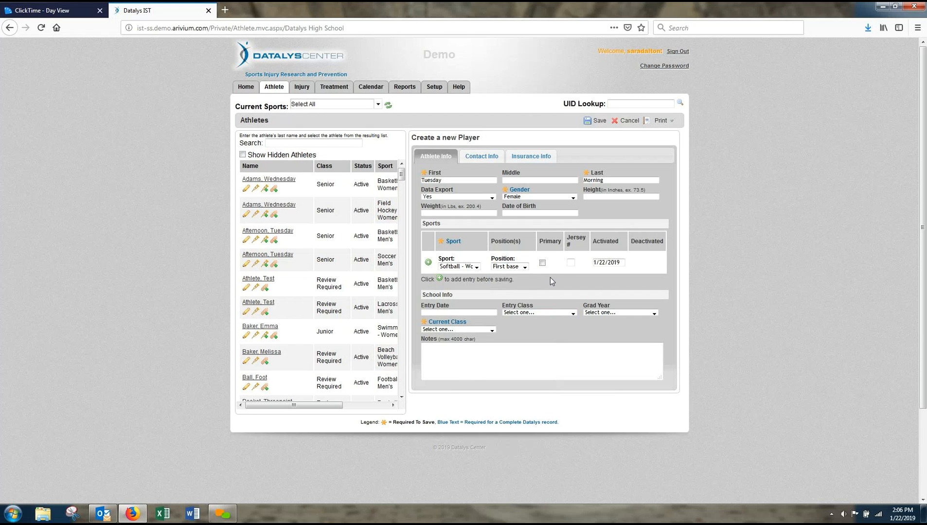
click(428, 264)
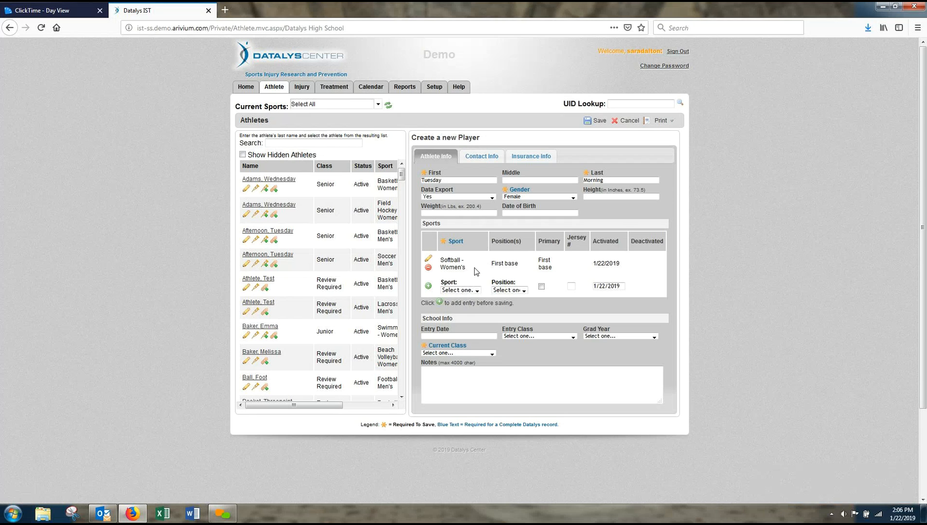
- Set the athlete's current class to Junior and save the record
click(479, 354)
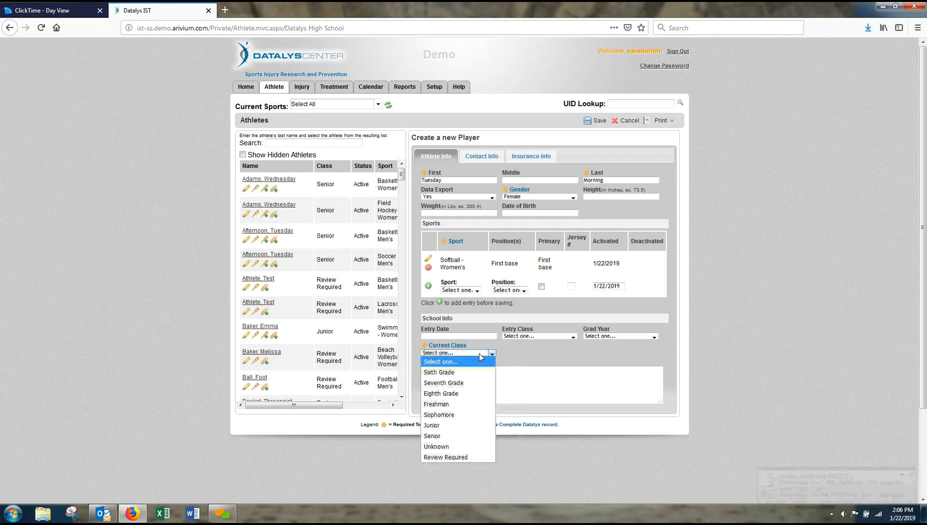
click(440, 427)
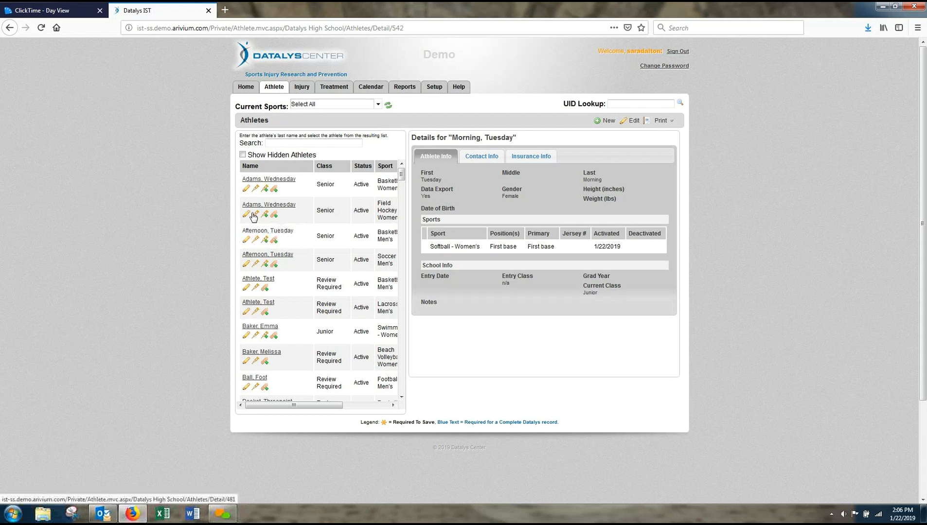
- Start a new activity on January 11, 2019 from the calendar's month view
click(375, 89)
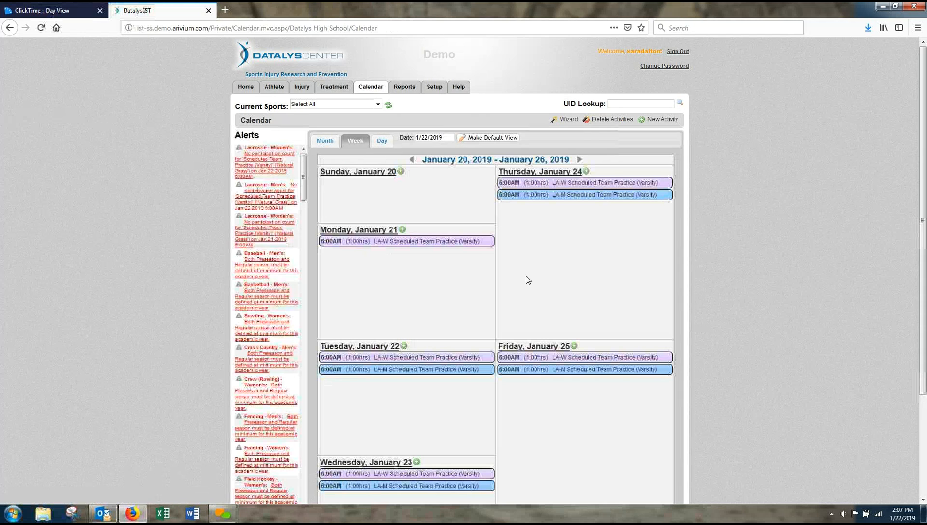
click(322, 142)
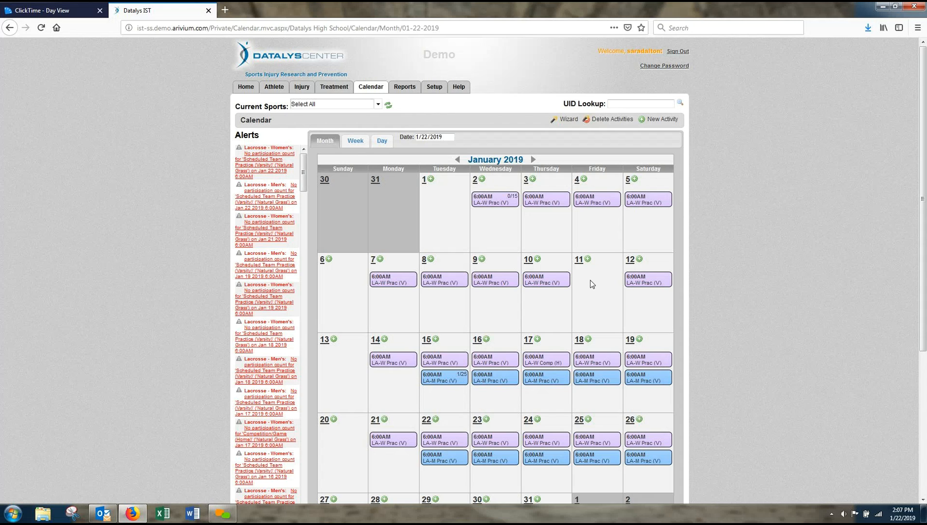
click(587, 261)
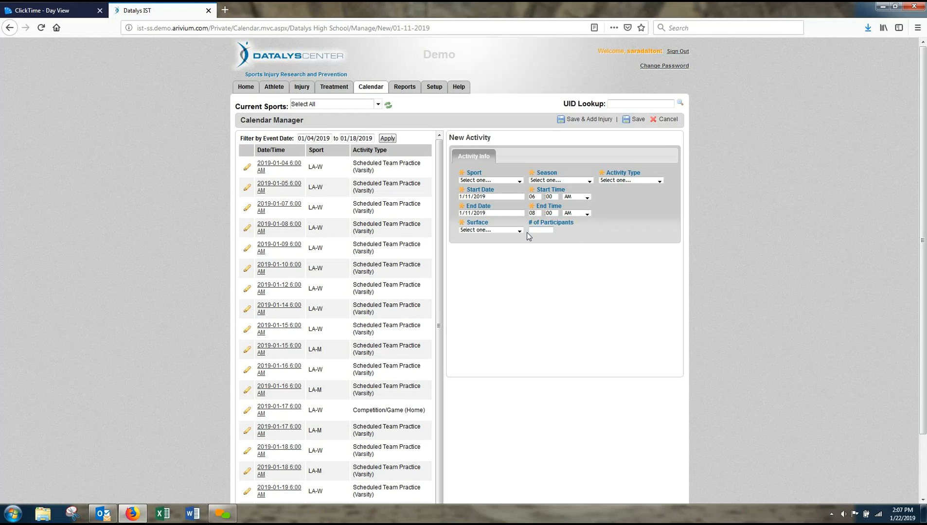
- Set the new activity's sport to Softball - Women's, the season to Preseason and the activity type to Scrimmage
click(512, 183)
scroll(530, 320, down, 4)
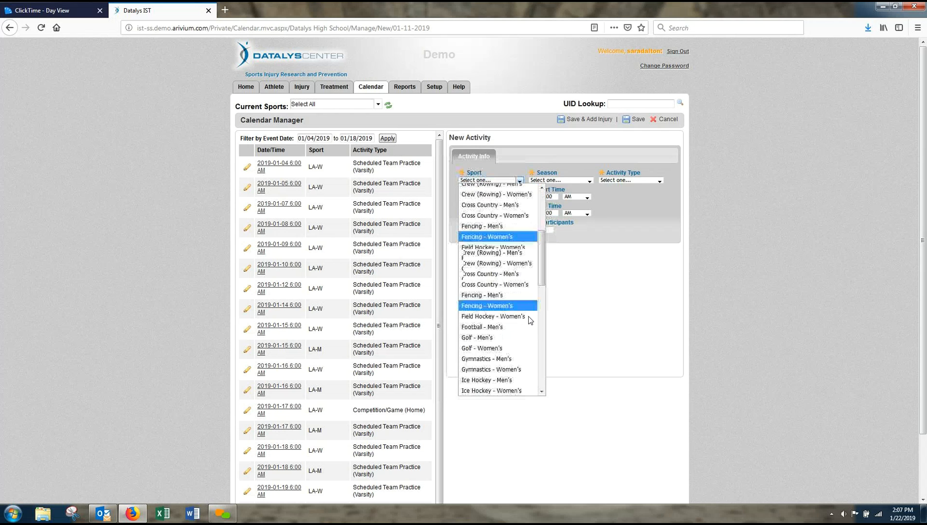
scroll(527, 318, down, 2)
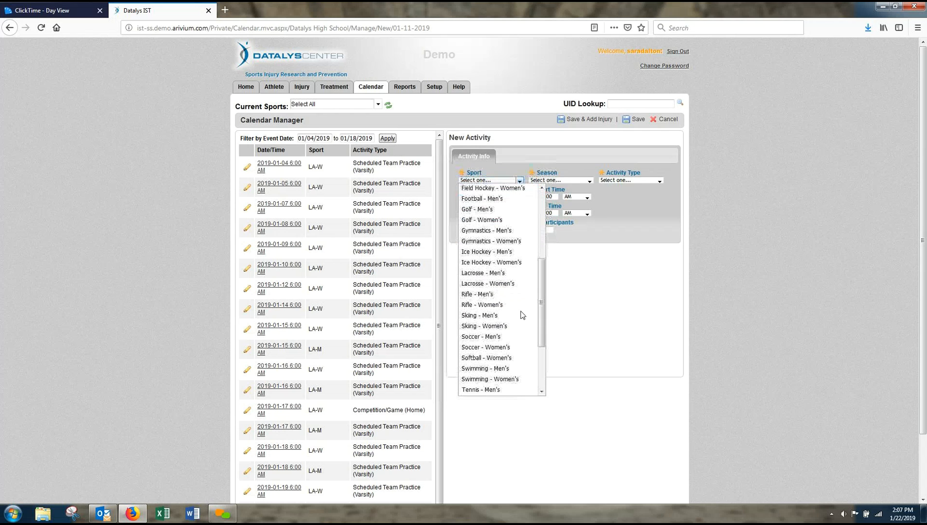
click(495, 360)
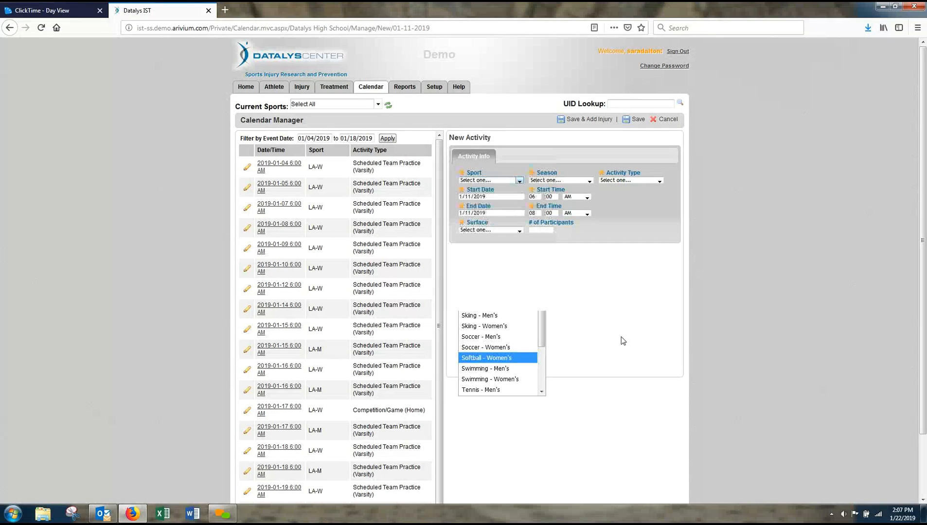
click(571, 180)
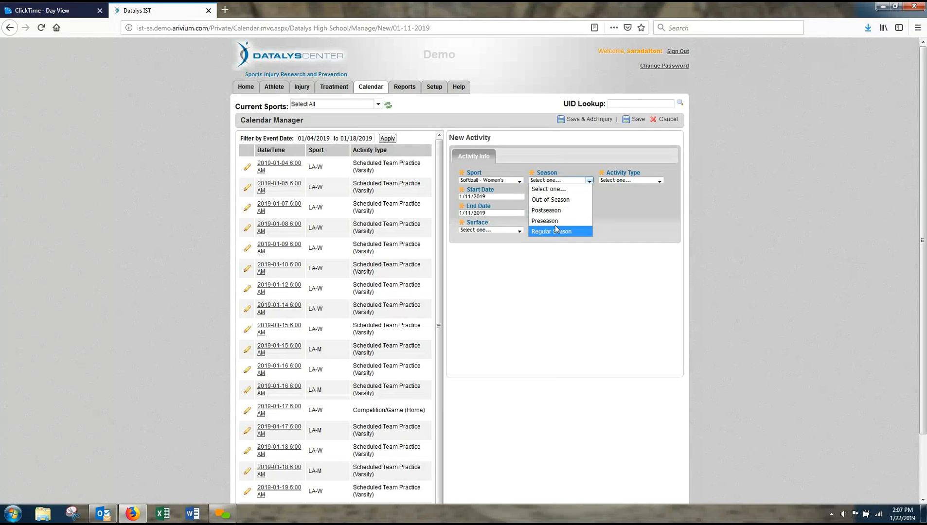
click(626, 182)
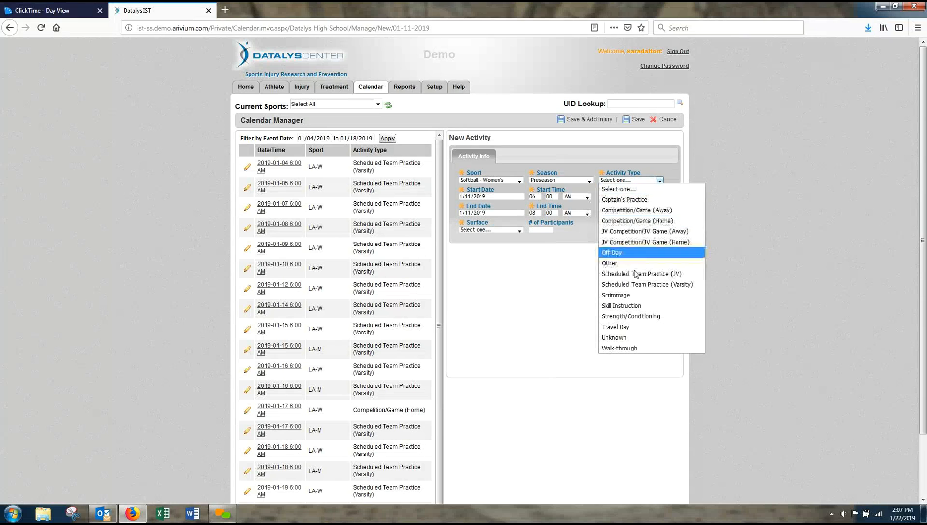
click(626, 296)
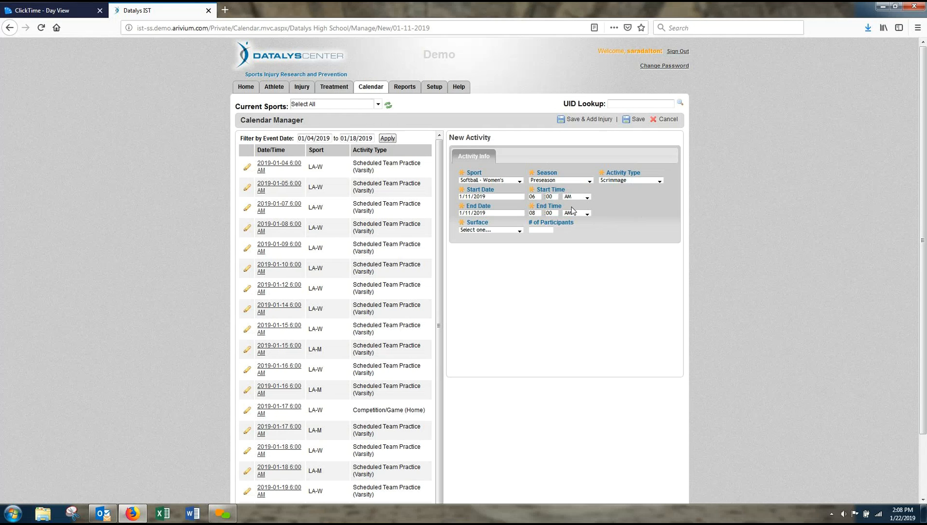
- Set the scrimmage's surface to Synthetic and save the activity
click(487, 233)
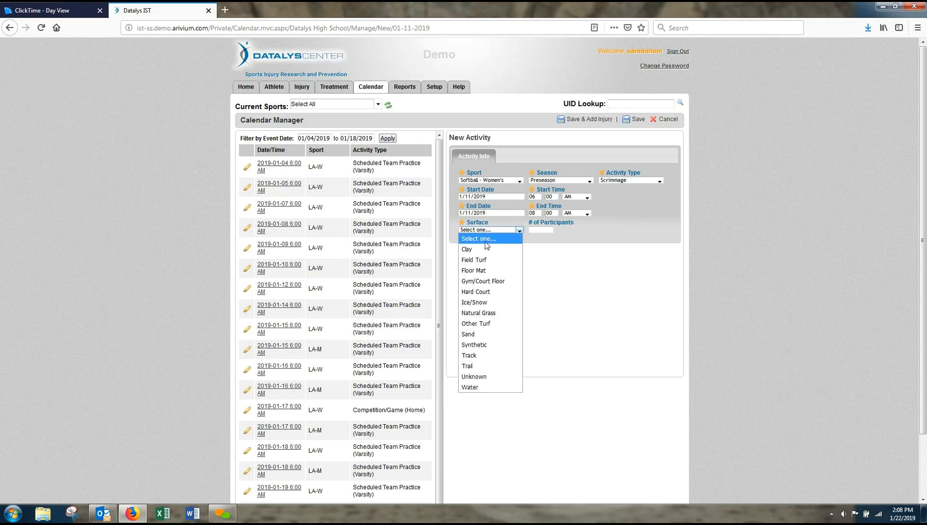
click(490, 344)
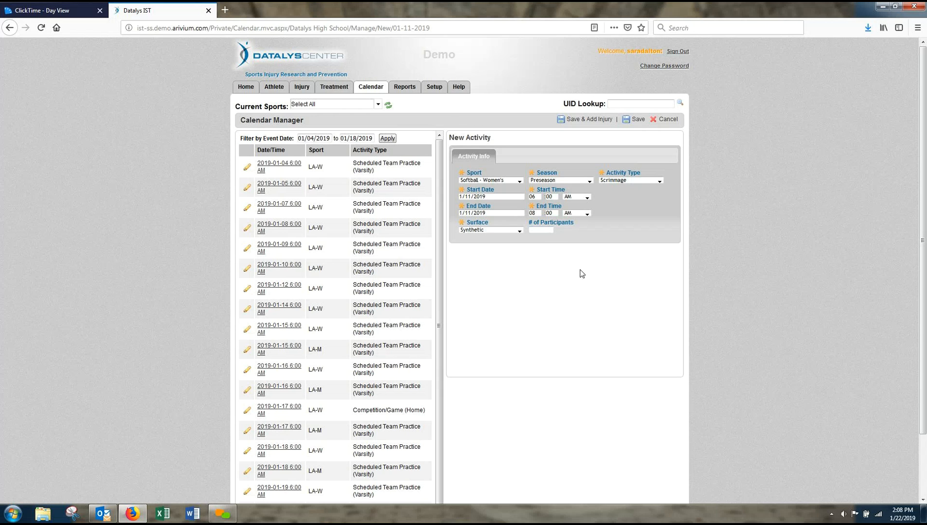
click(637, 125)
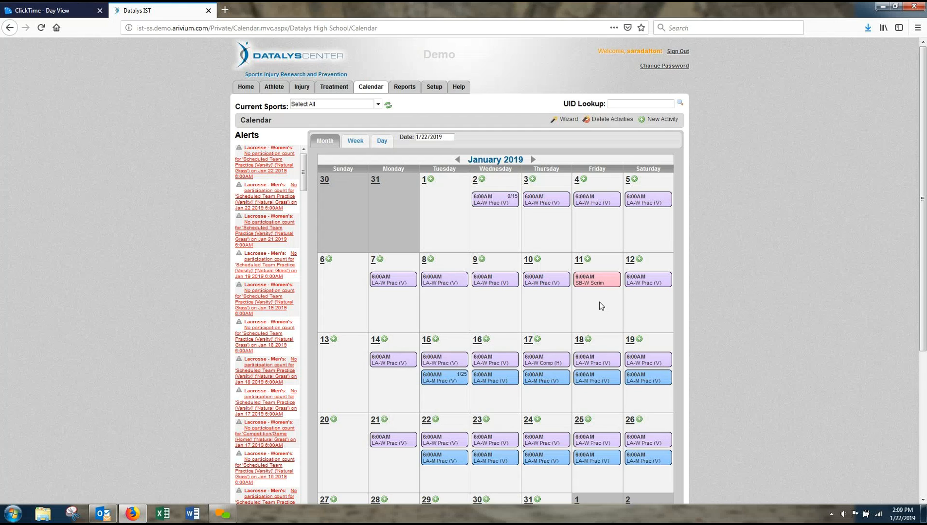
- Set the participant count of the January 11 women's softball scrimmage to 21 and save it
click(597, 281)
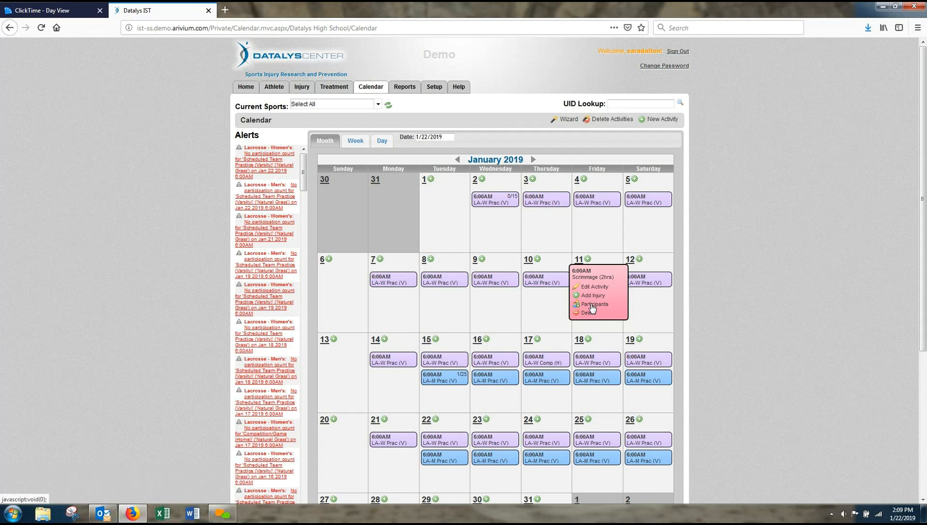
click(593, 305)
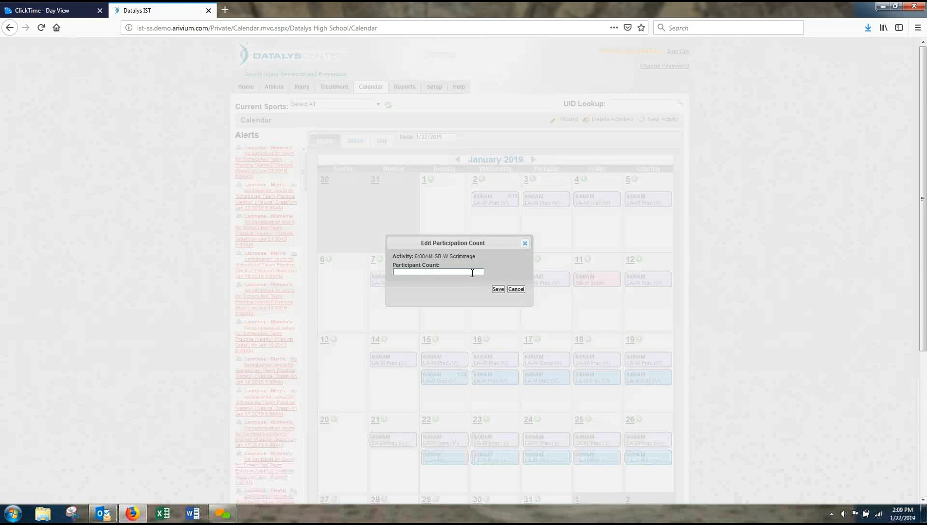
text(21)
click(498, 289)
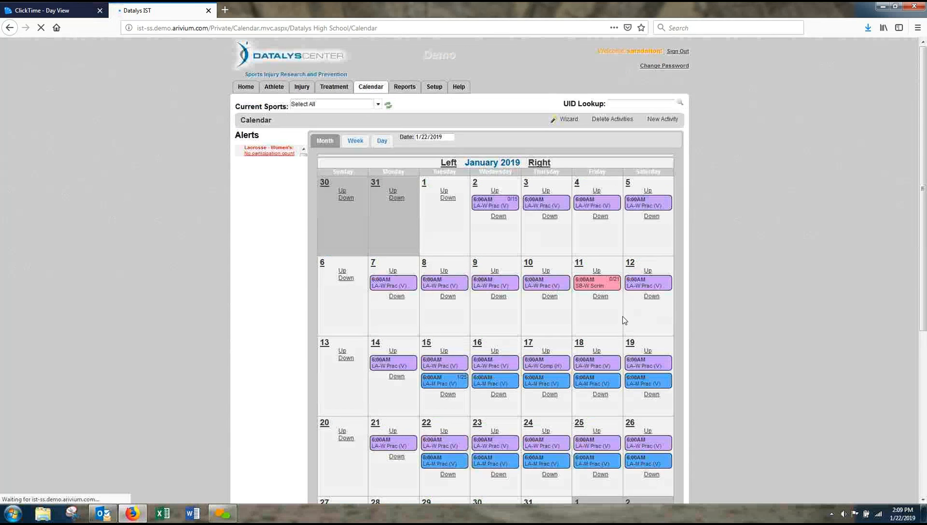
mouse_move(609, 289)
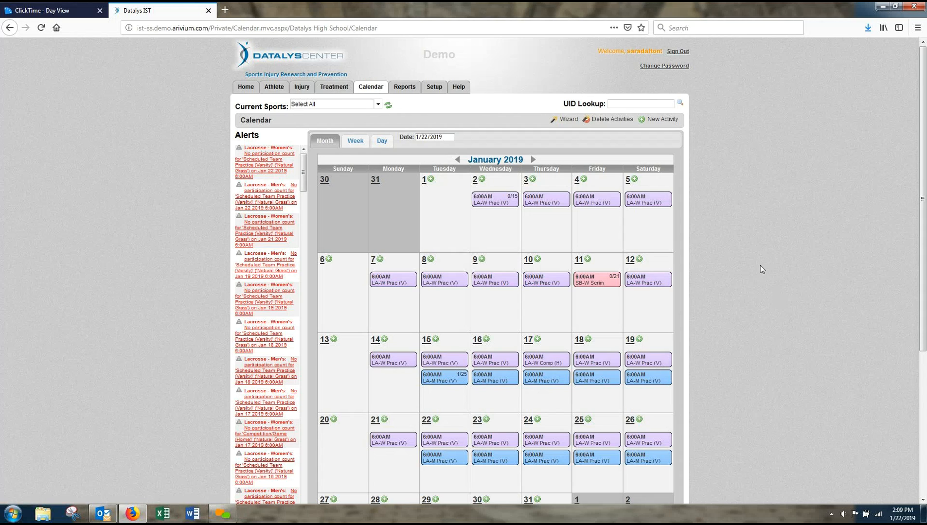
- Start the Calendar Wizard for Softball - Women's and choose the 18/19 academic year
click(569, 120)
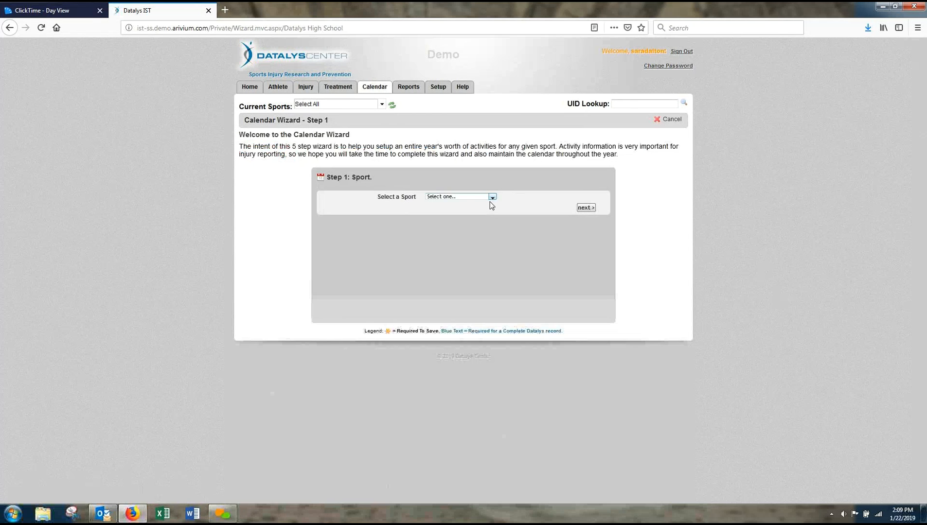
click(493, 198)
scroll(467, 316, down, 5)
click(615, 210)
click(586, 208)
click(461, 197)
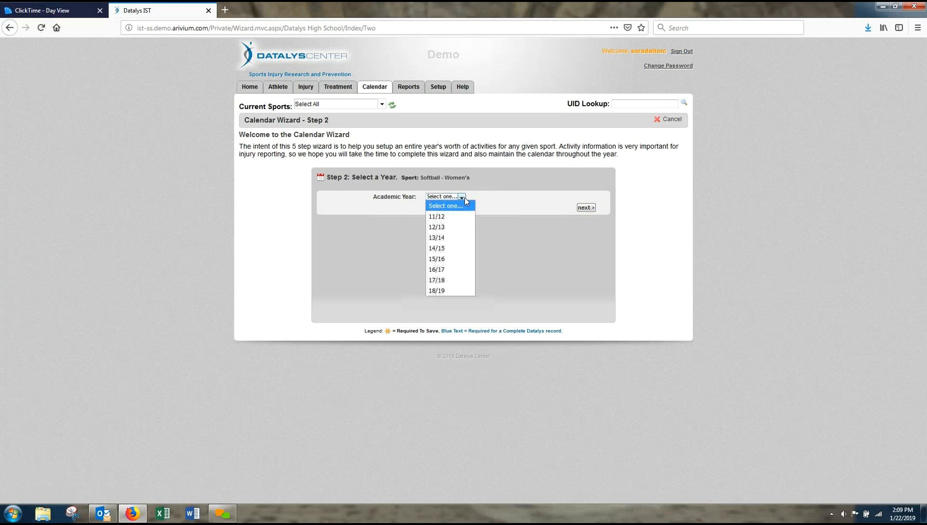
click(452, 292)
click(585, 208)
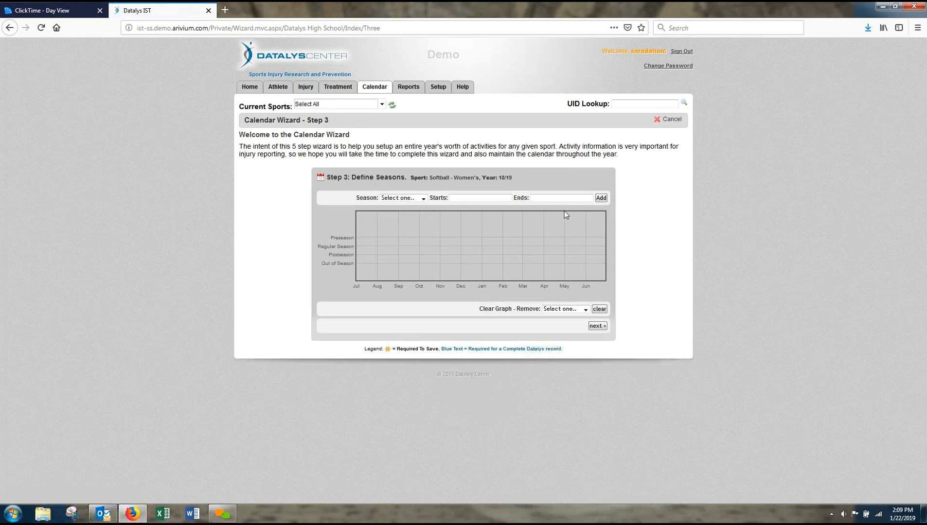
- Define a Preseason for women's softball that starts on 01/14/2019
click(415, 196)
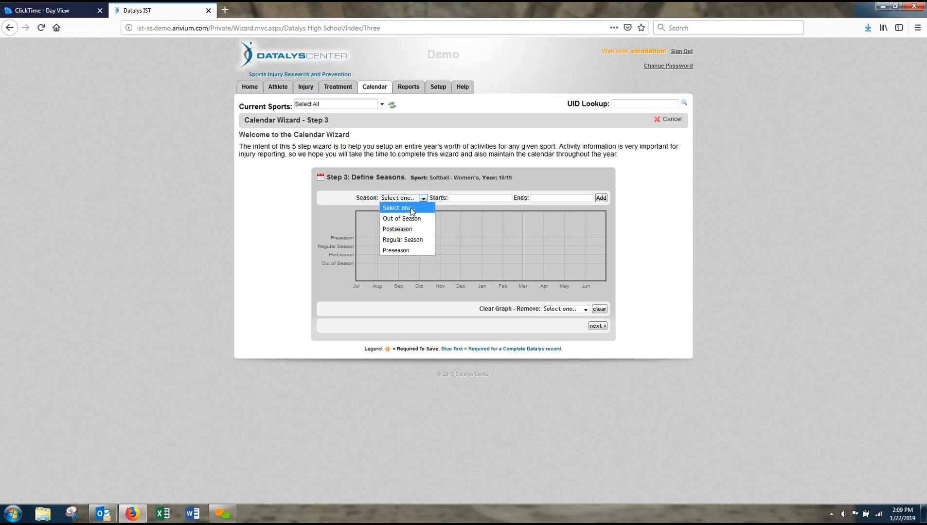
click(396, 249)
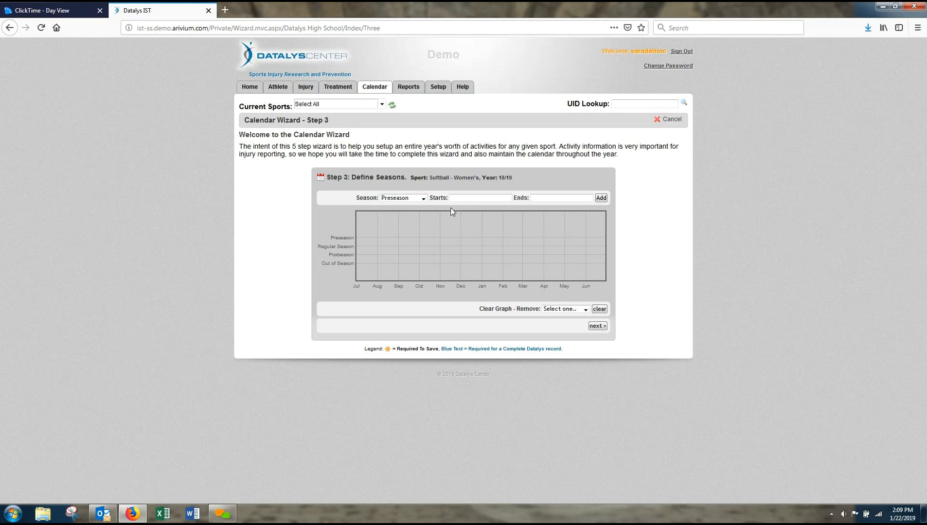
click(486, 196)
click(513, 209)
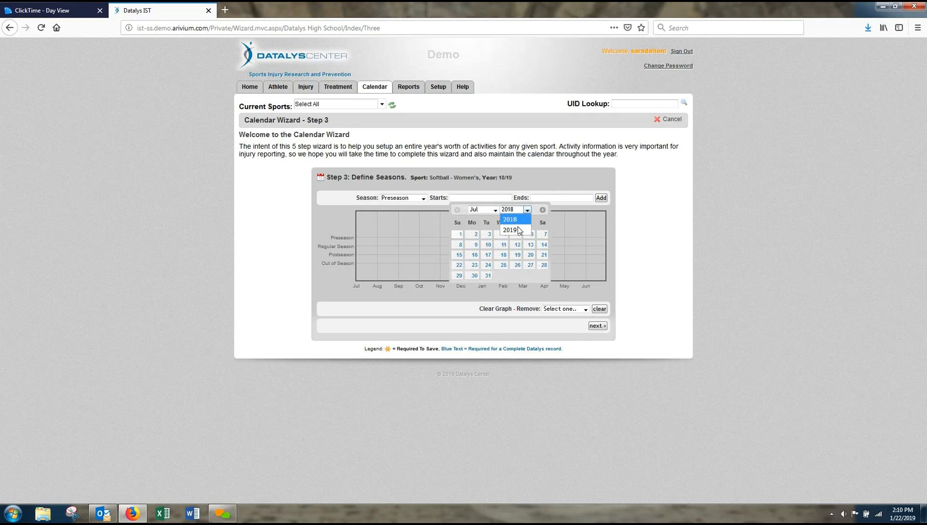
click(519, 230)
click(493, 209)
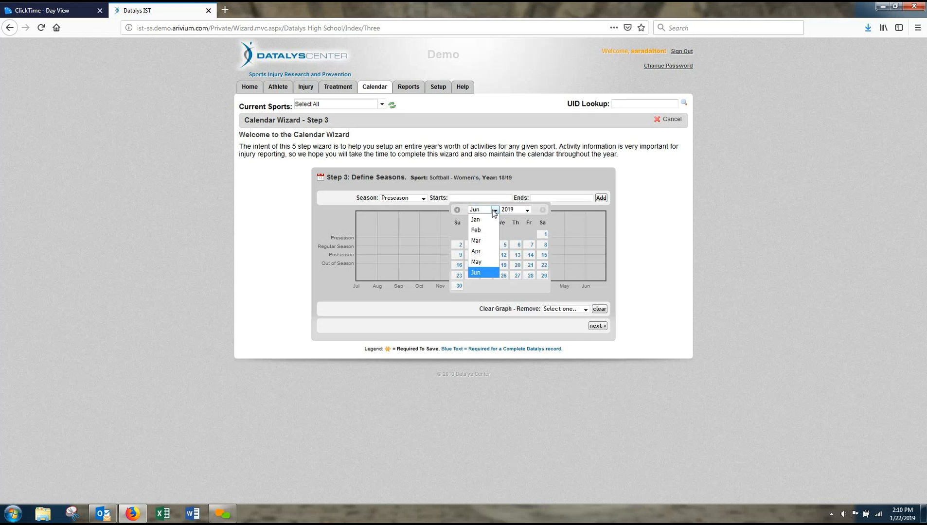
click(494, 220)
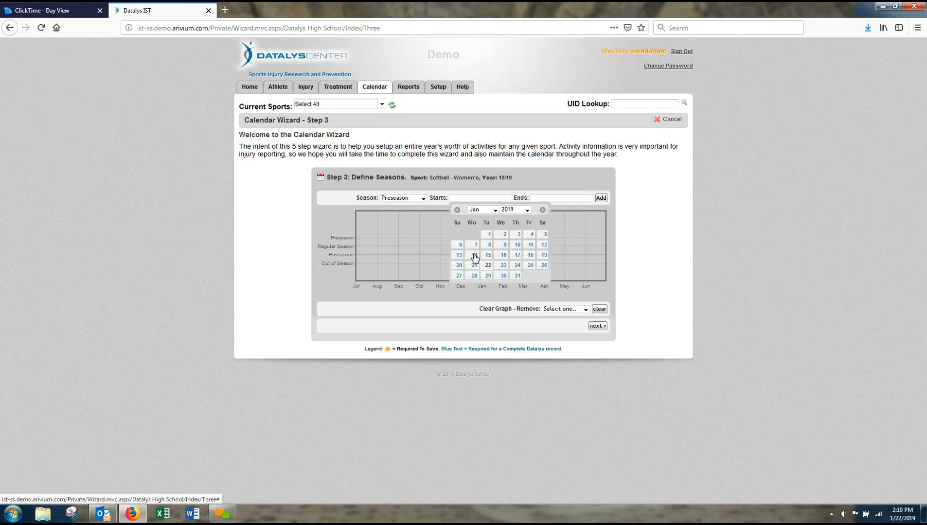
click(475, 256)
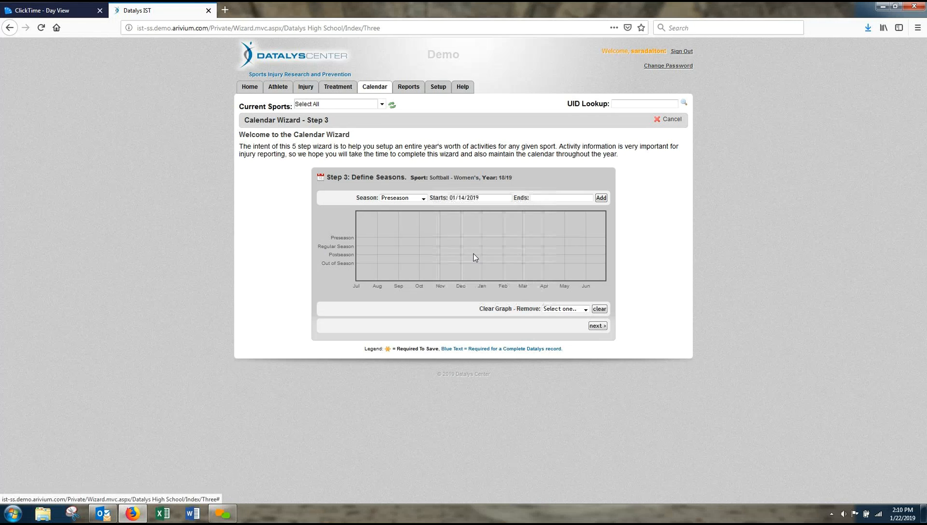
- Set the Preseason's end date to 01/28/2019 and add the season to the graph
click(561, 195)
click(597, 210)
click(603, 235)
click(567, 210)
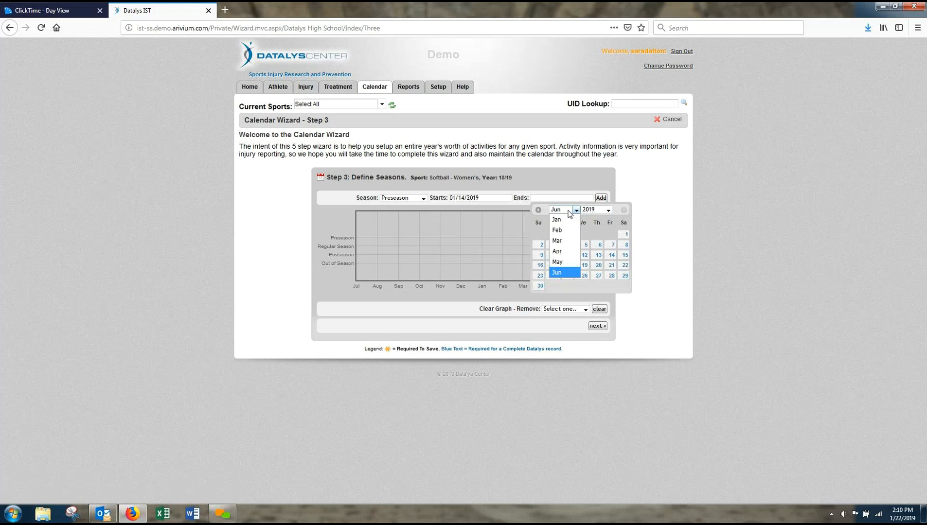
click(567, 220)
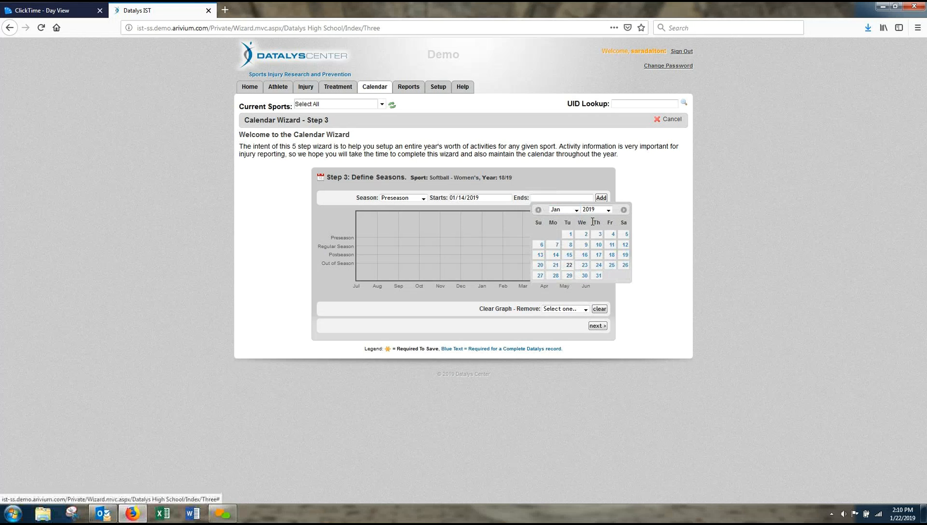
click(555, 275)
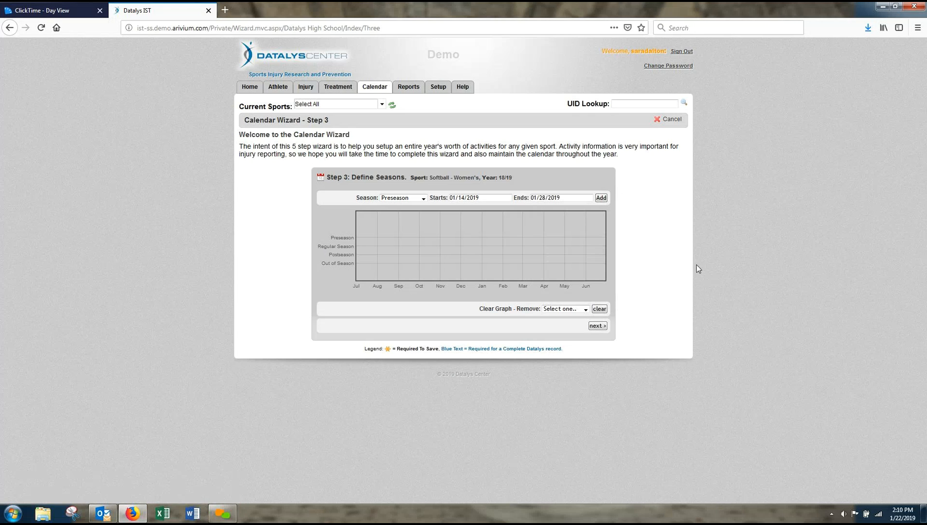
click(600, 199)
- Add a Regular Season running from 01/29/2019 to 04/22/2019 and continue to the recurring activities
click(414, 198)
click(395, 239)
click(484, 199)
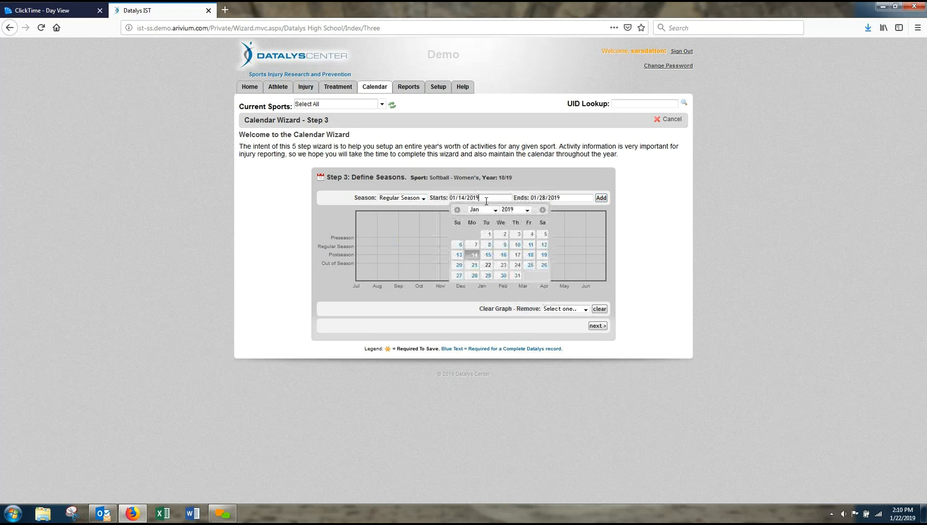
click(489, 275)
click(561, 200)
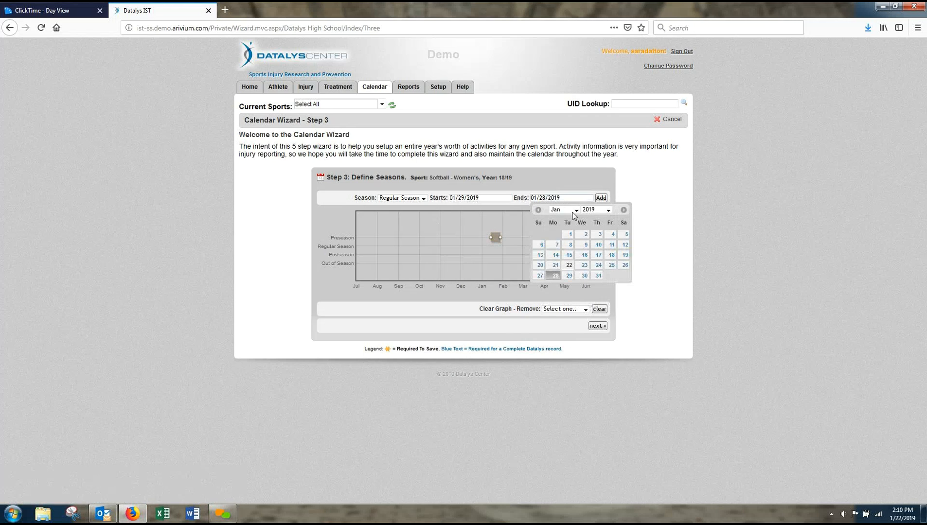
click(574, 212)
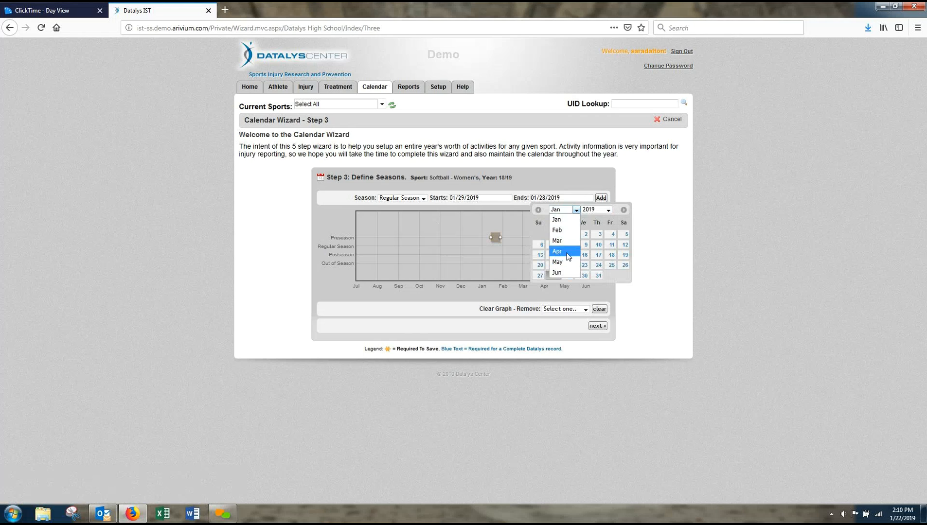
click(567, 254)
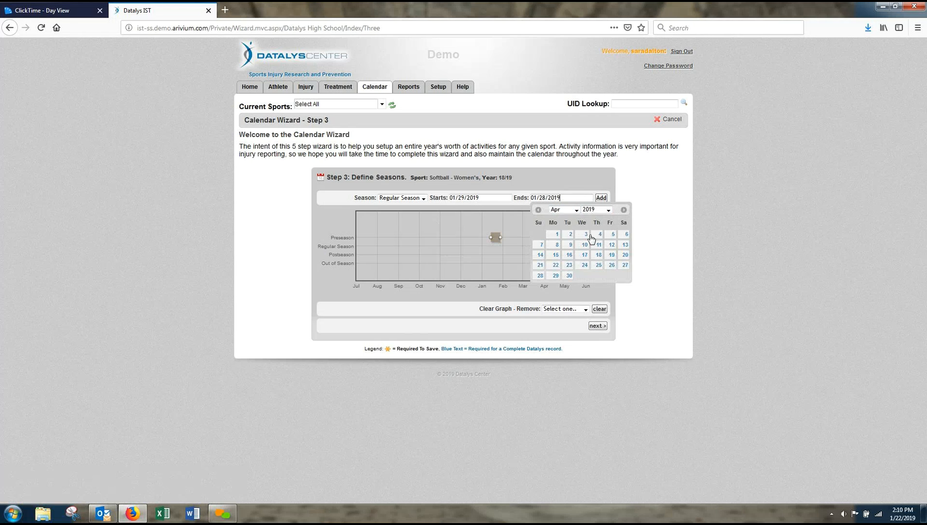
click(555, 266)
click(601, 198)
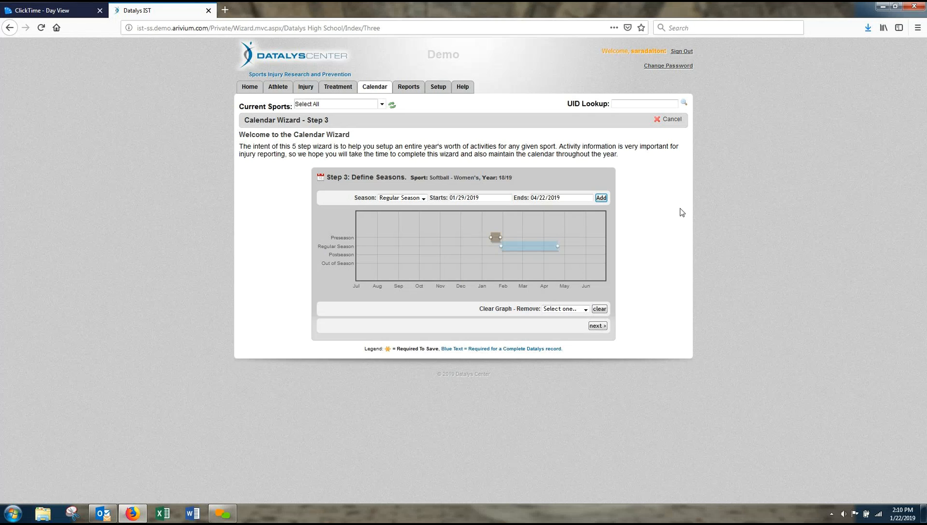
click(606, 327)
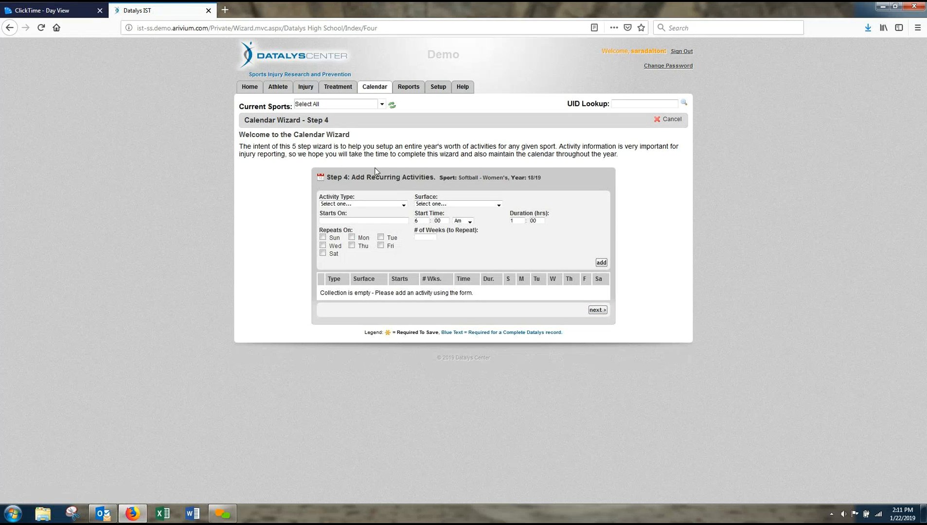
- Set the recurring activity's type to Scheduled Team Practice (Varsity) and its surface to Sand
click(402, 205)
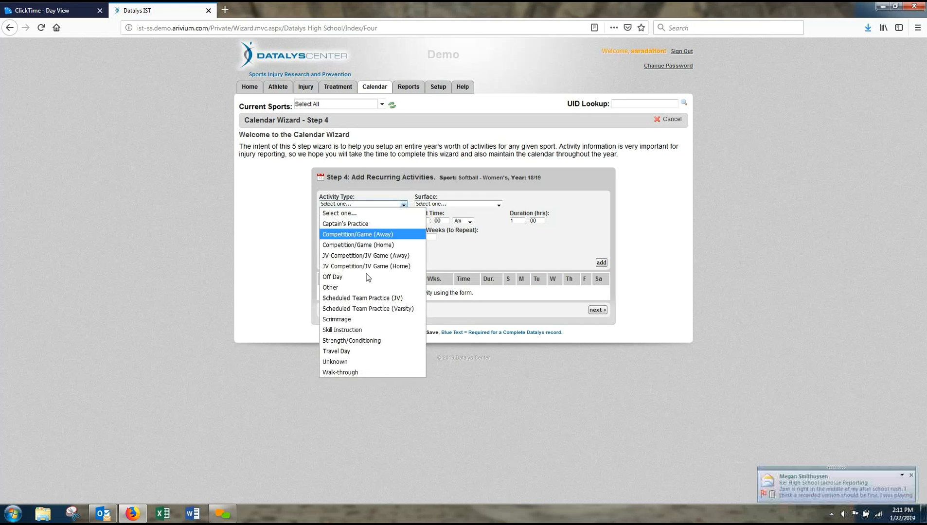
click(376, 310)
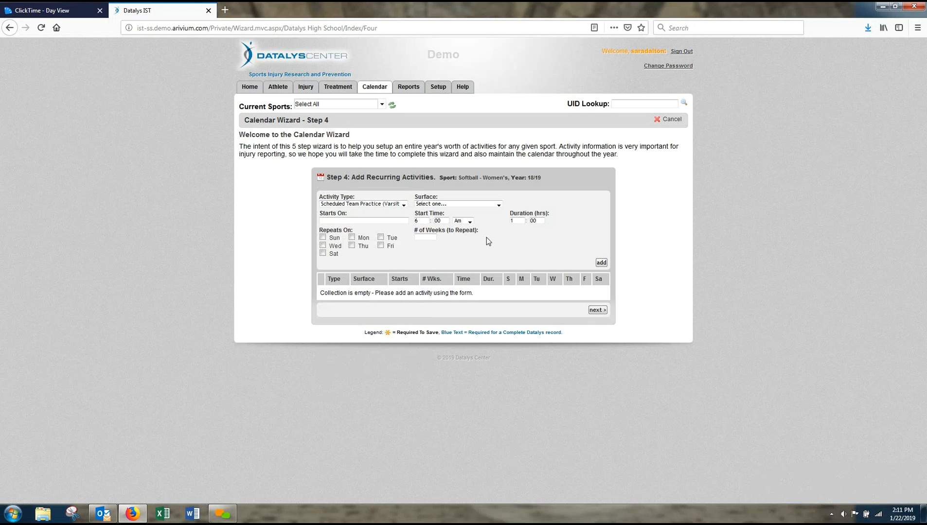
click(499, 204)
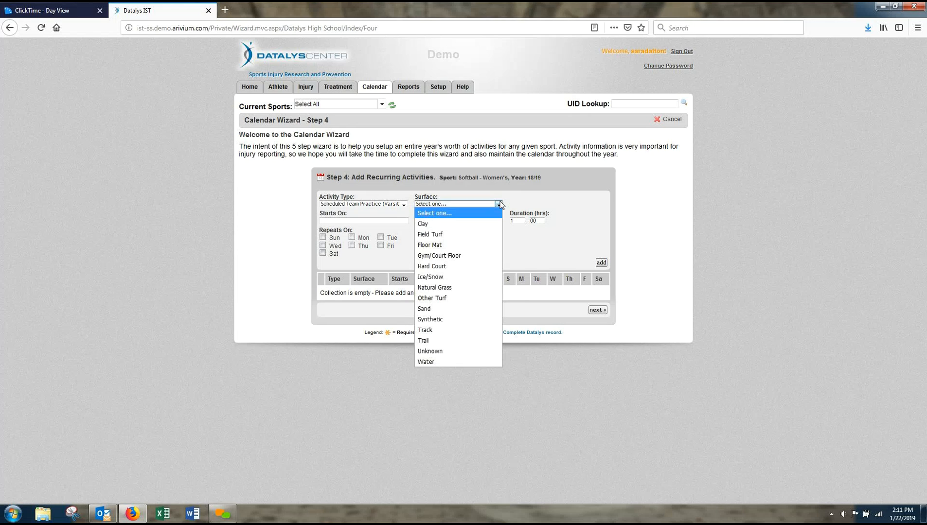
click(437, 309)
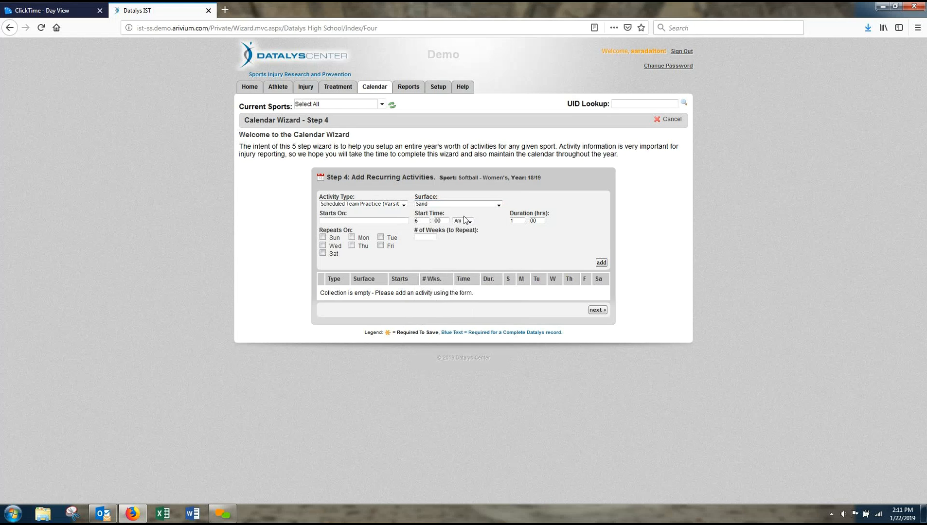
- Set the recurring practice's start date to 01/14/2019
click(372, 220)
click(384, 232)
click(386, 252)
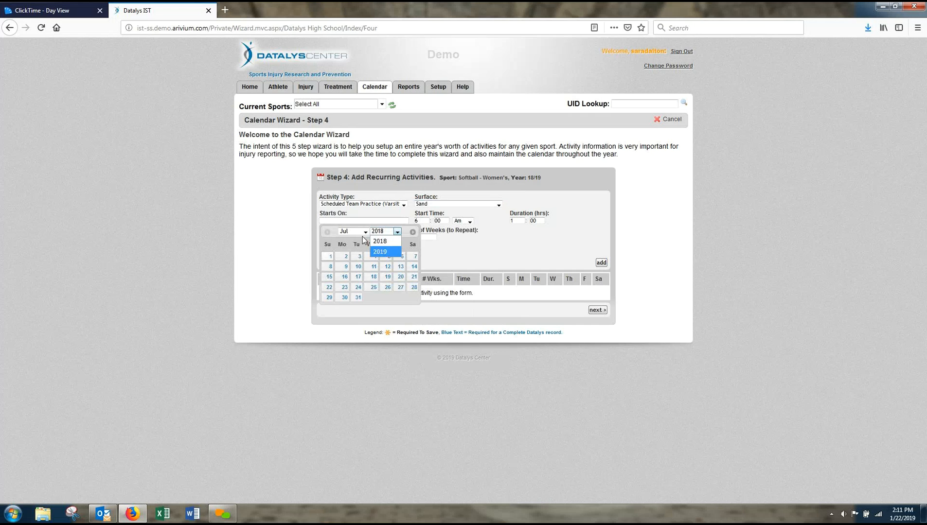
click(361, 233)
click(360, 245)
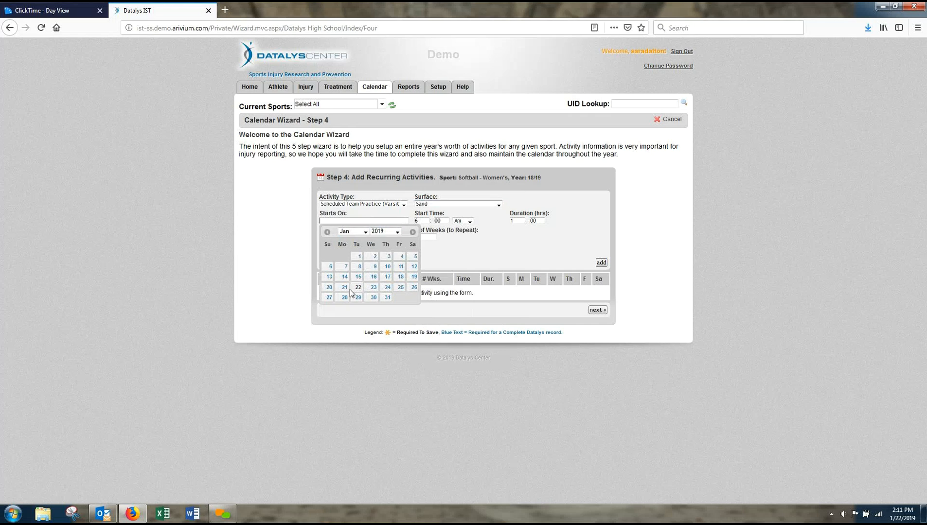
click(345, 277)
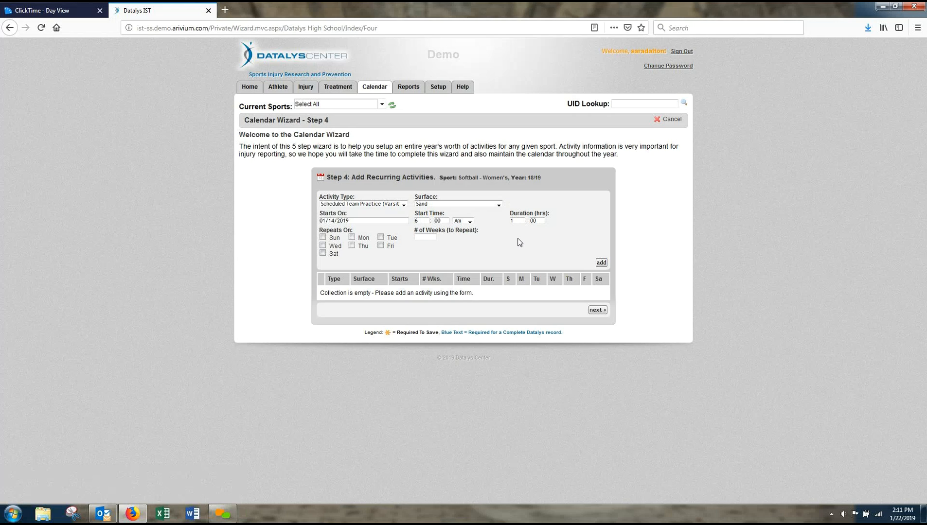
- Repeat the practice on every day from Monday through Saturday
click(352, 238)
click(381, 237)
click(323, 246)
click(351, 246)
click(381, 246)
click(322, 254)
- Set the number of weeks to repeat to 10 and add the practice to the activity list
click(428, 237)
text(10)
click(601, 263)
- Proceed to the wizard's review, confirm and save the softball schedule, and return to the calendar
click(603, 326)
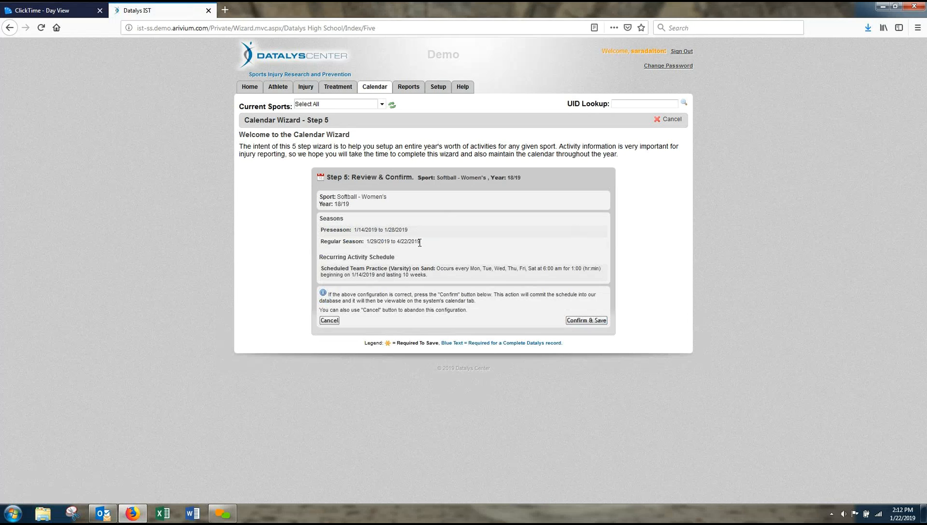
click(583, 323)
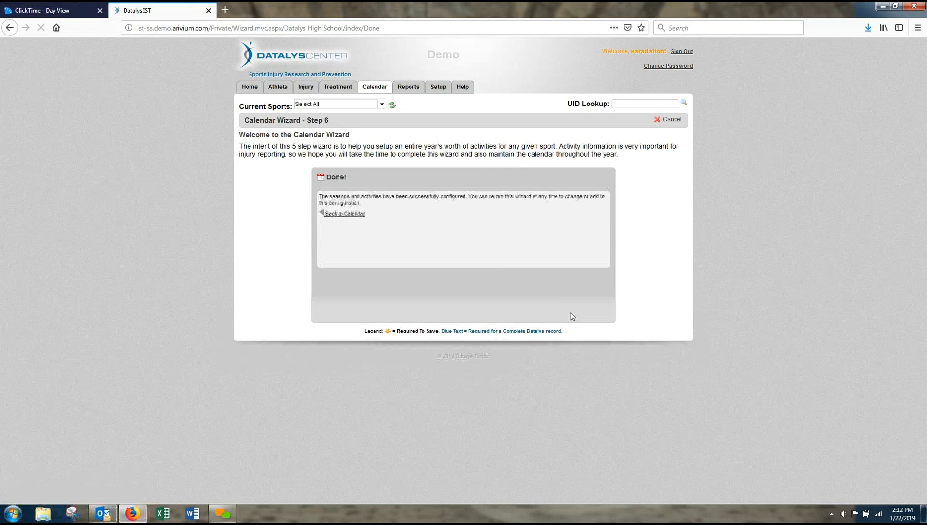
click(343, 215)
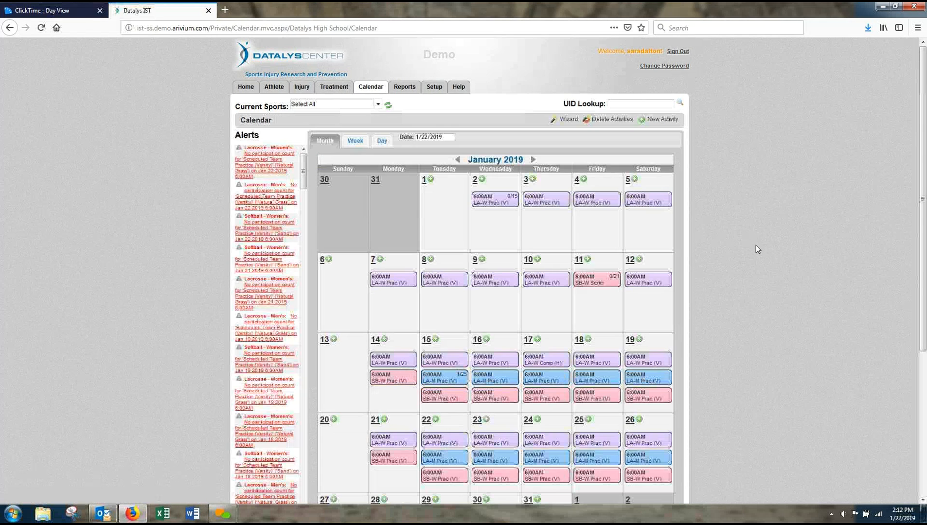
- Change the January 29 women's softball practice to the activity type Competition/Game (Home) and save it
scroll(757, 246, down, 5)
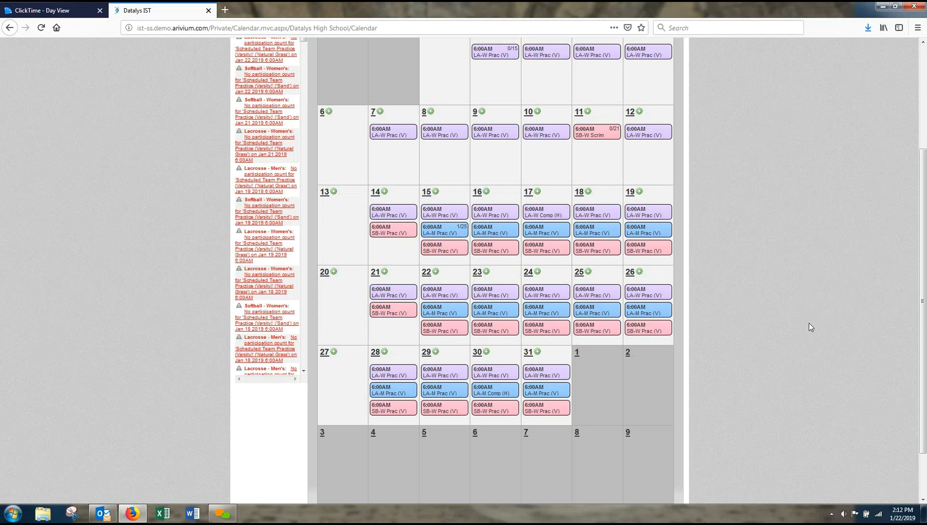
scroll(809, 322, up, 2)
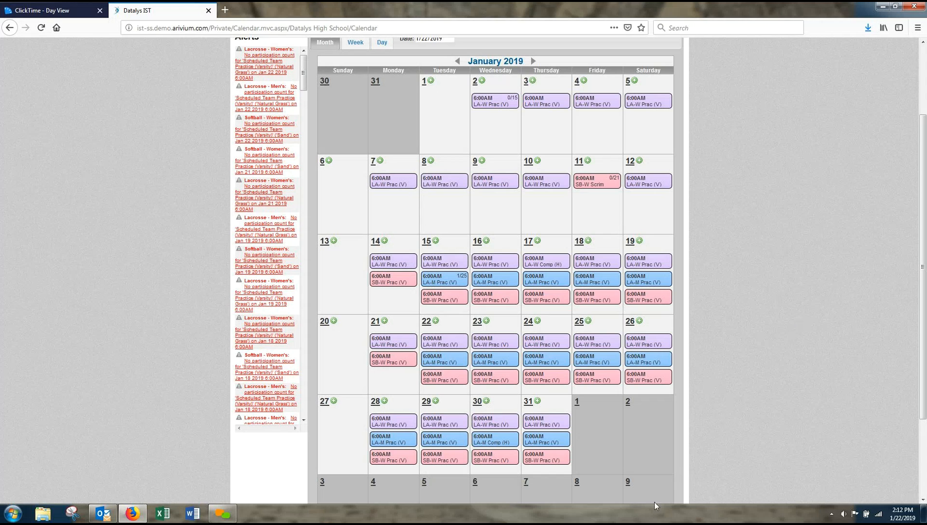
scroll(461, 455, down, 2)
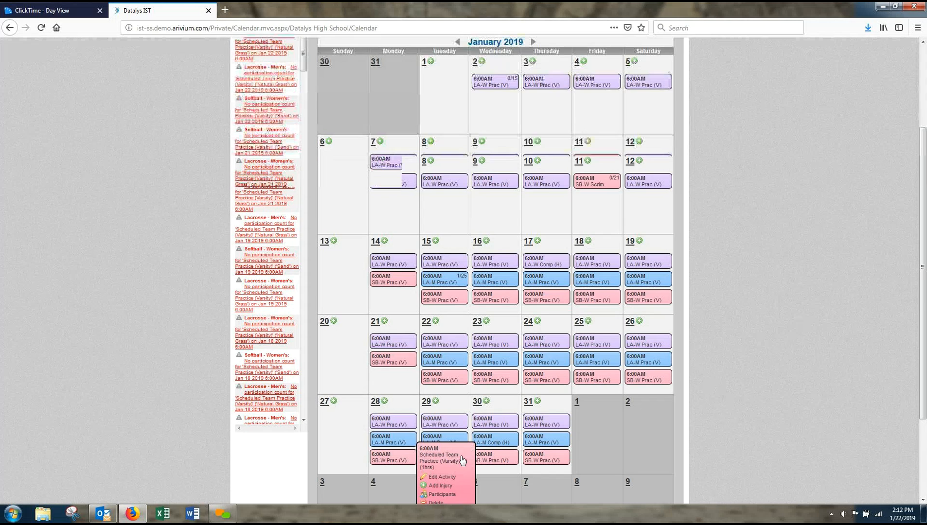
click(445, 428)
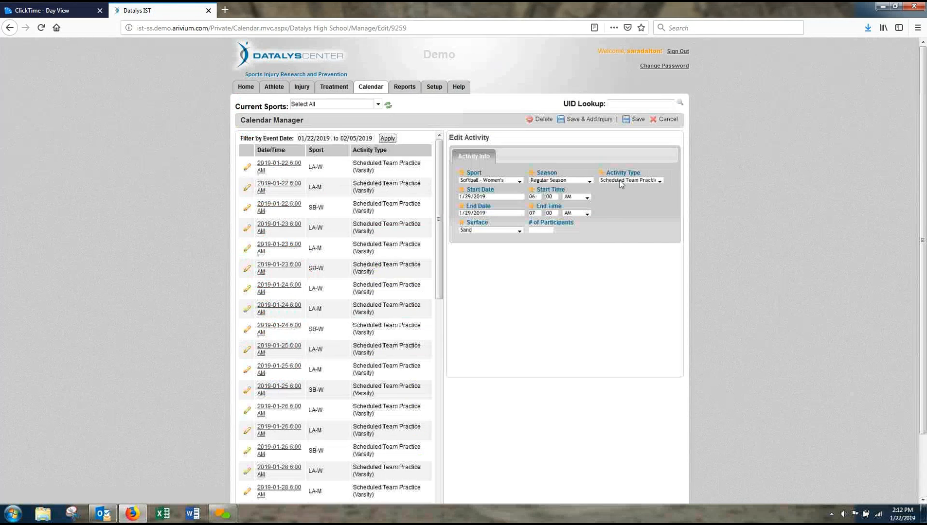
click(620, 180)
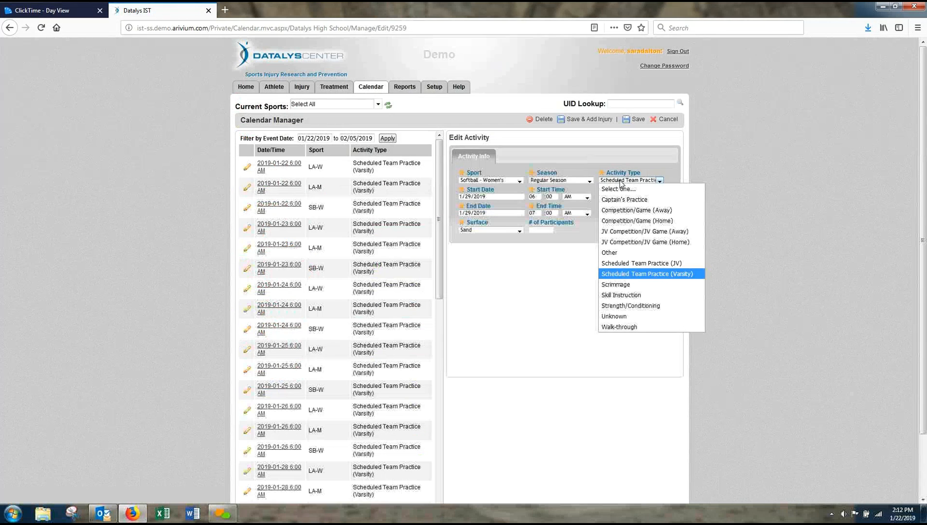
click(630, 221)
click(637, 120)
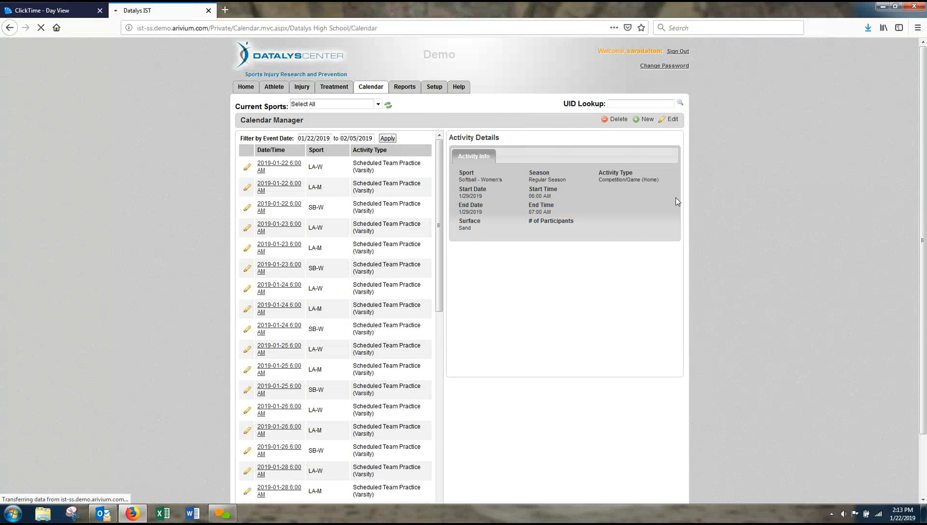
scroll(734, 229, down, 4)
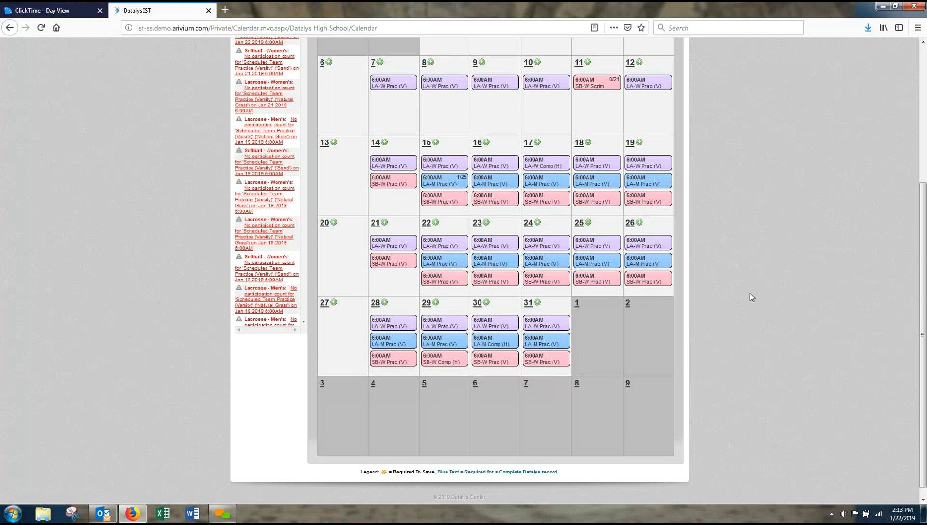
- Start a new injury record from the January 17 women's softball practice on the calendar
scroll(728, 382, up, 3)
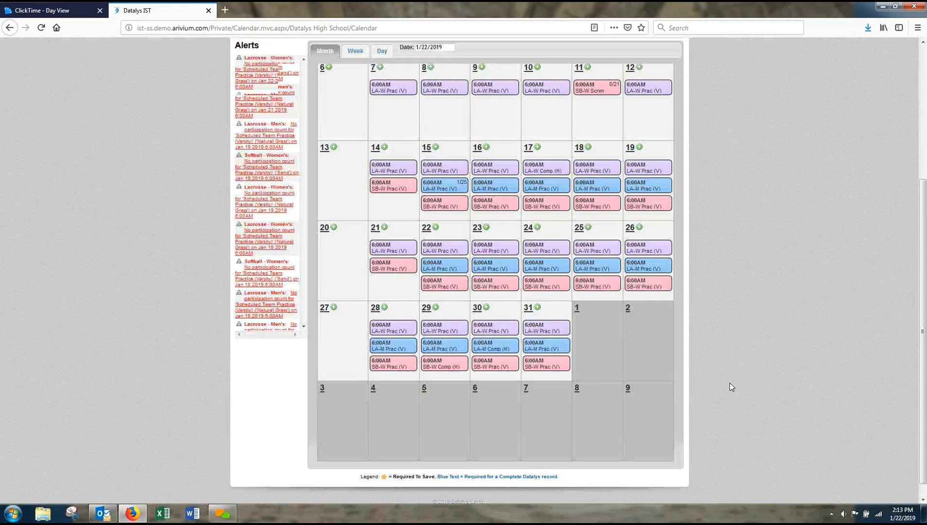
scroll(729, 383, up, 3)
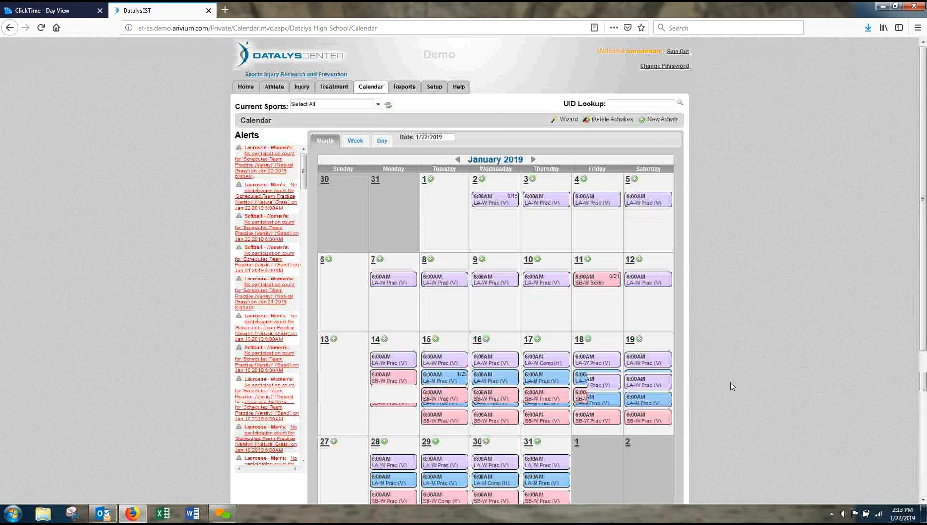
scroll(729, 382, down, 2)
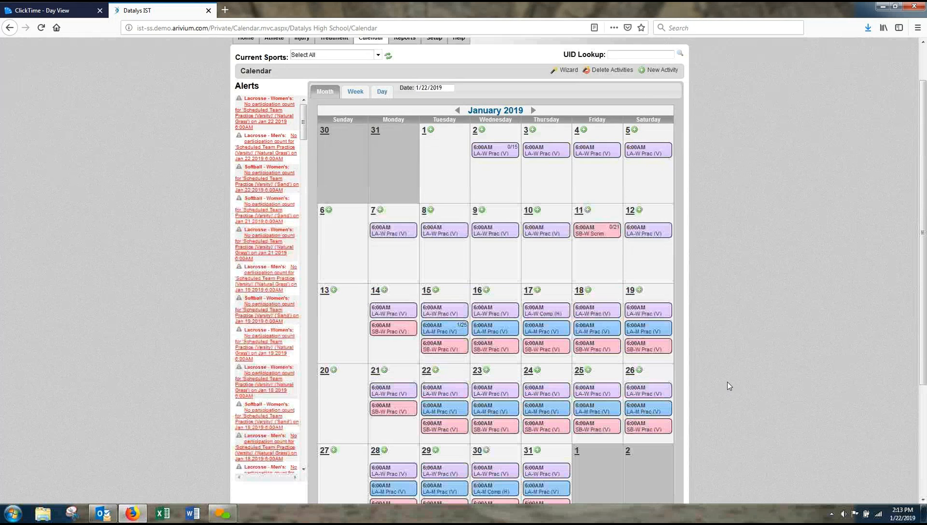
scroll(727, 382, down, 2)
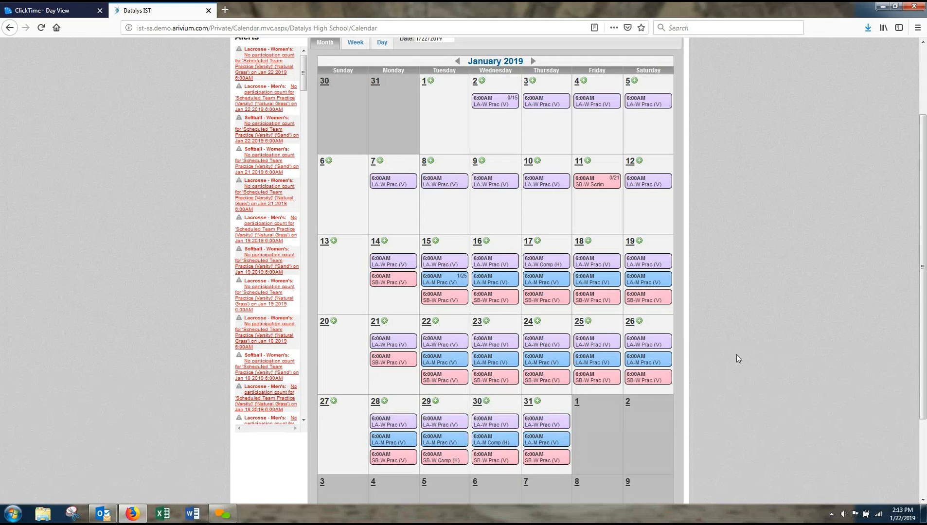
mouse_move(555, 297)
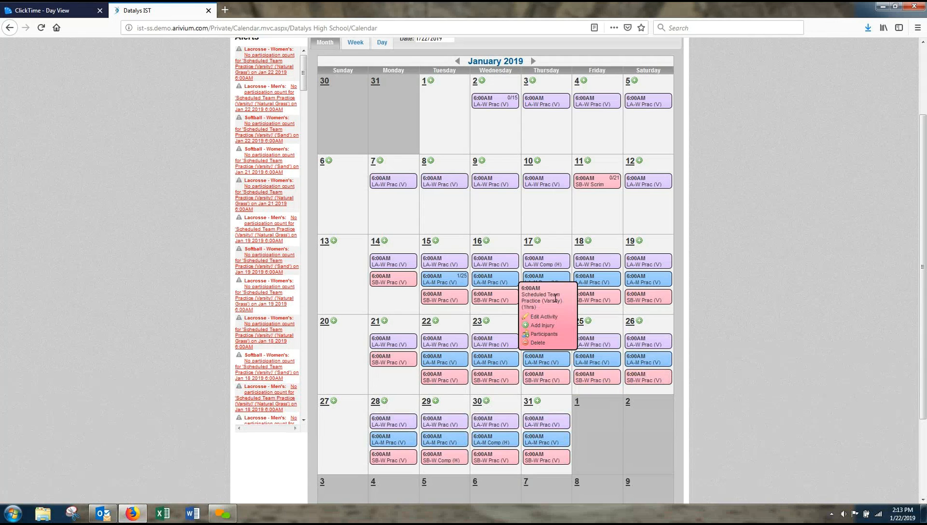
click(537, 327)
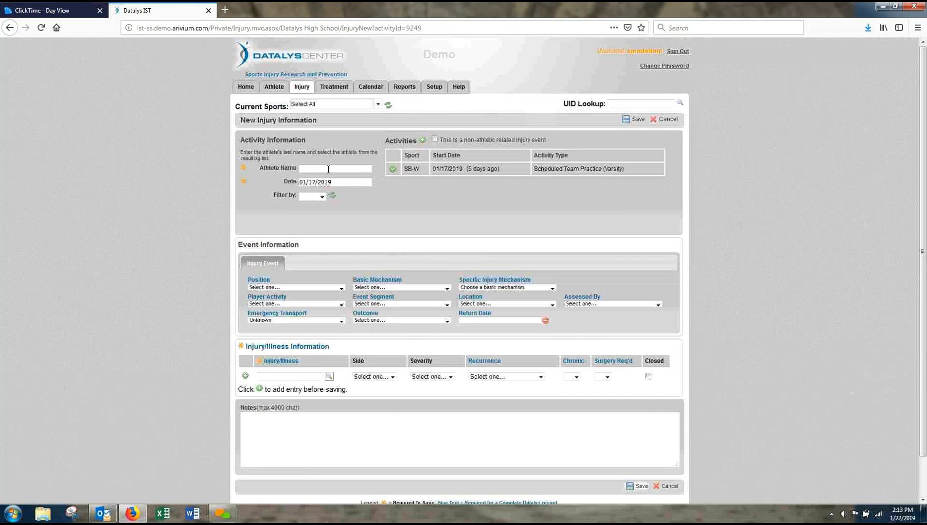
- Find the injured women's softball athlete by last name and select them for the injury record
click(329, 169)
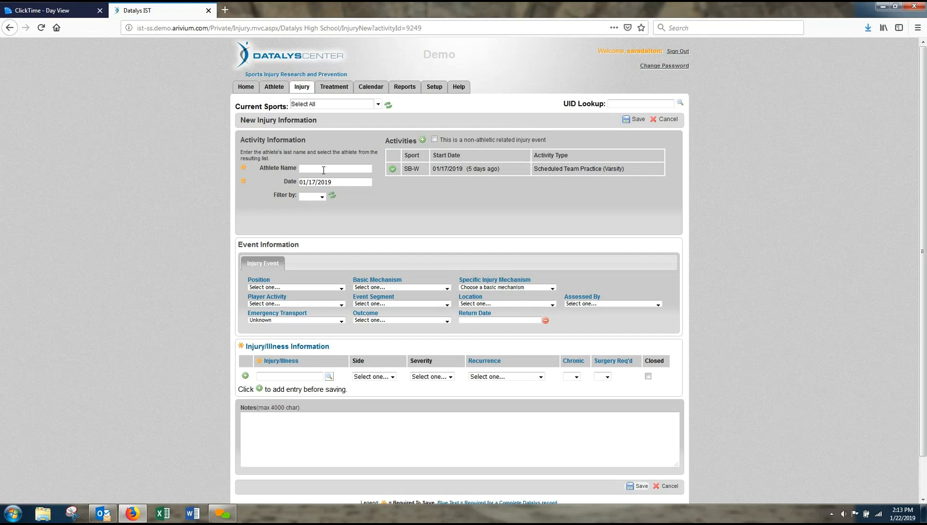
text(Tues)
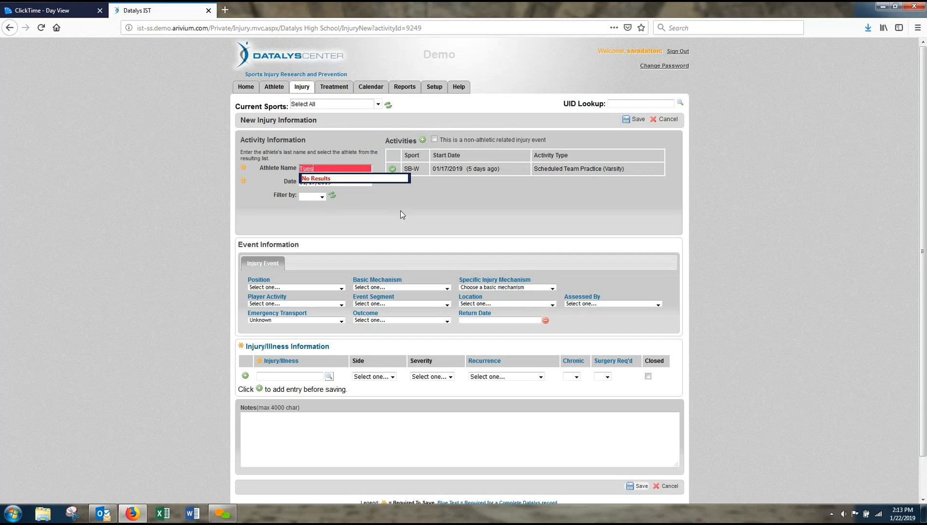
key(BackSpace)
key(BackSpace)
key(BackSpace)
key(BackSpace)
text(Mor)
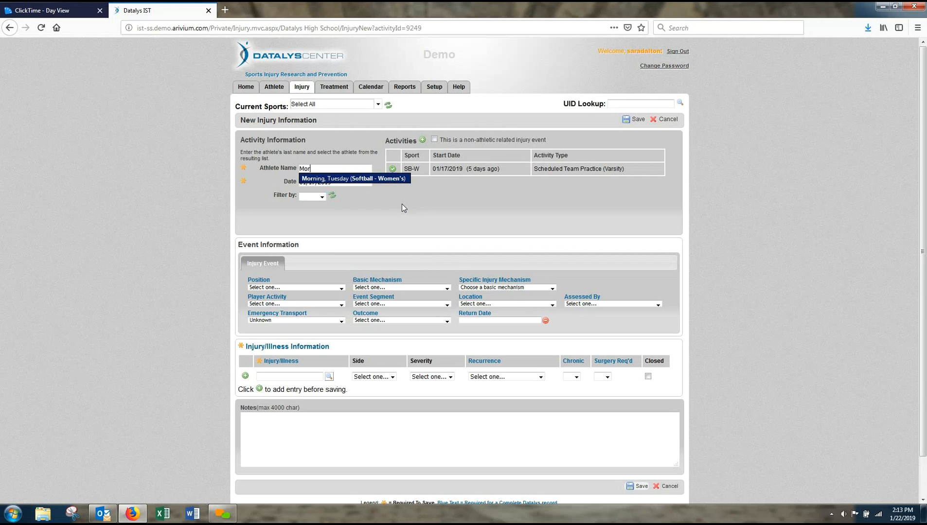
click(345, 178)
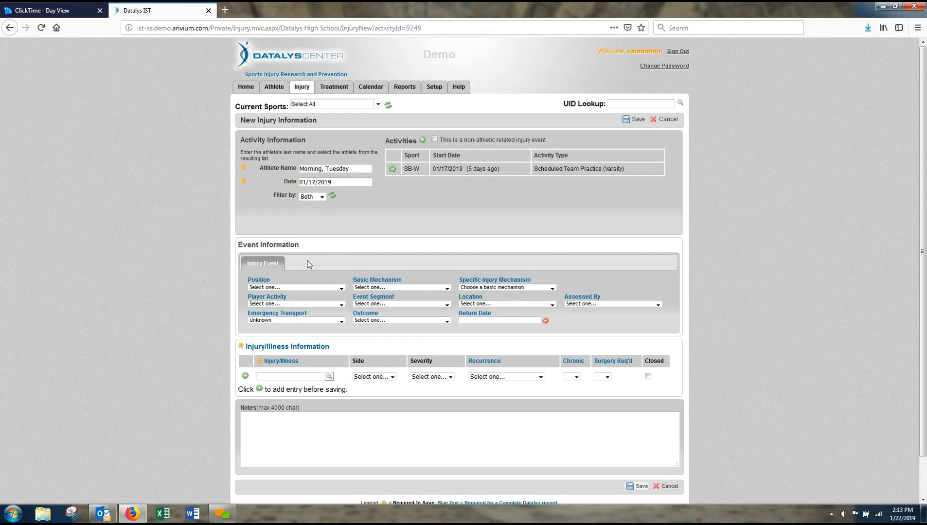
- Set the position to First base, basic mechanism to Contact with another person, and specific mechanism to Direct (body part injured by direct contact)
click(303, 287)
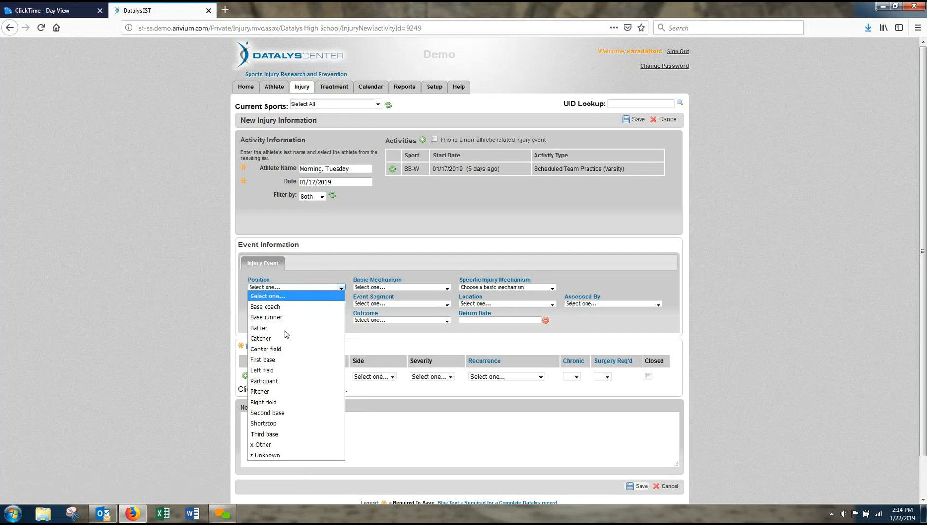
click(281, 361)
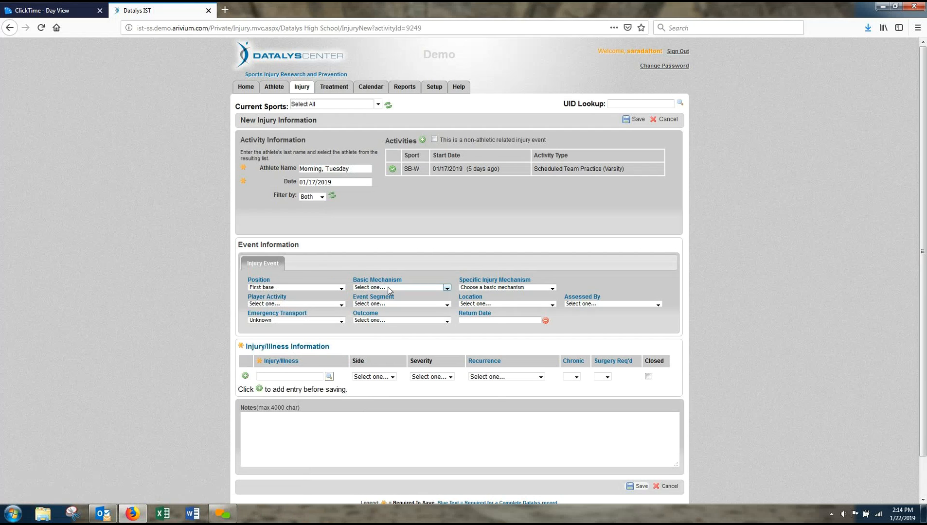
click(388, 287)
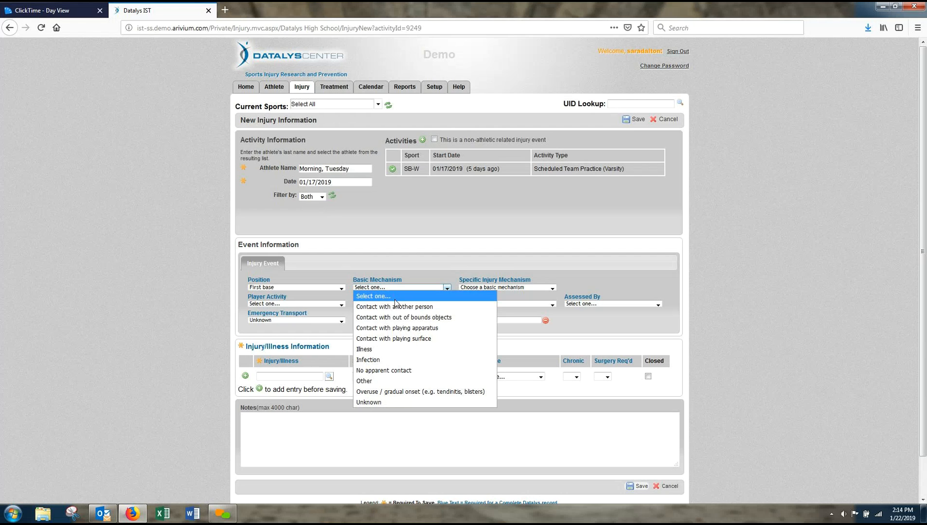
click(396, 307)
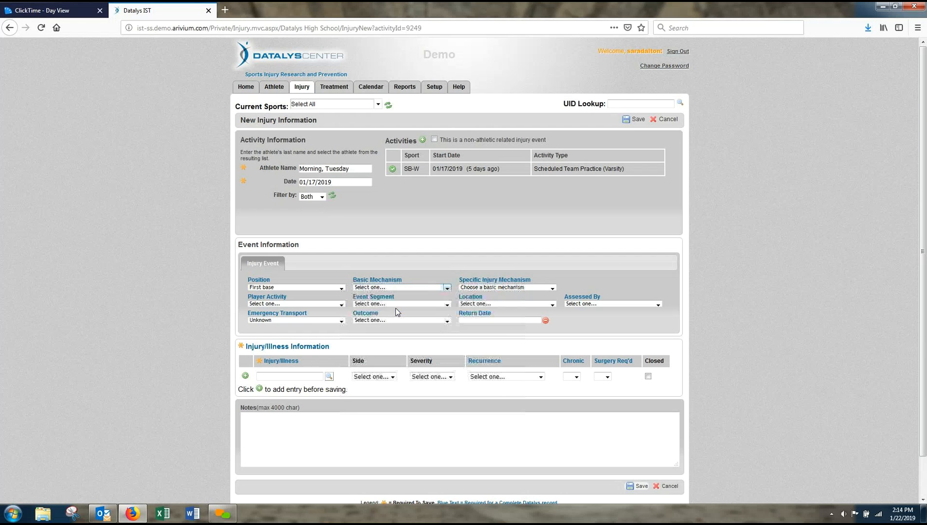
click(498, 288)
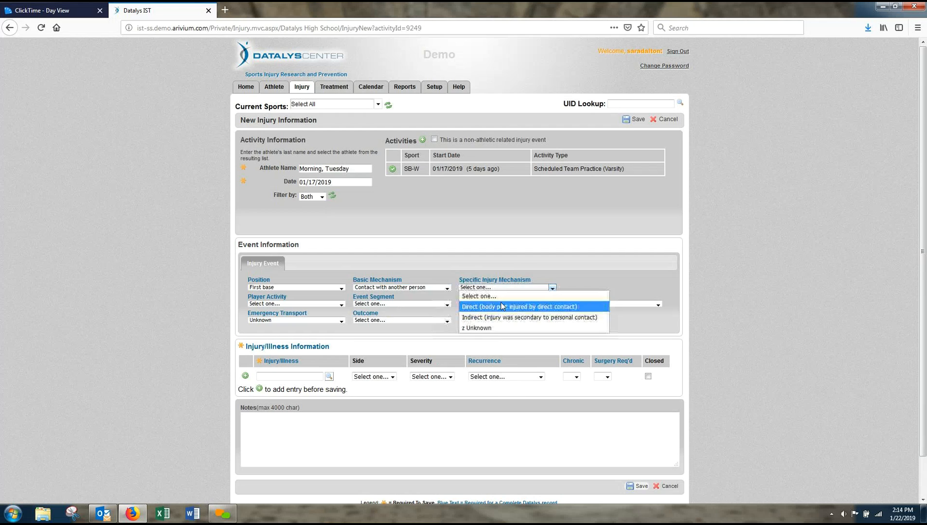
click(501, 307)
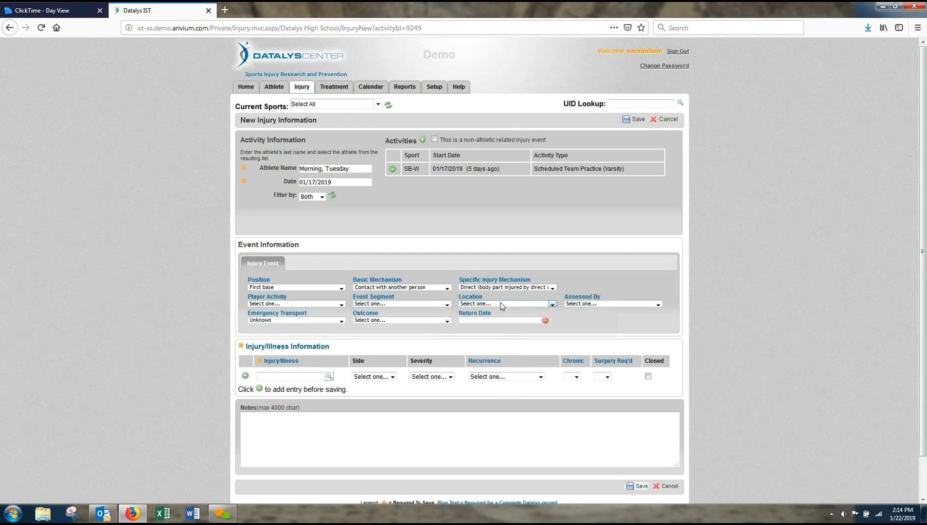
- Set the player activity to Z Unknown, the event segment to Event (practice), and the location to Outfield
click(332, 304)
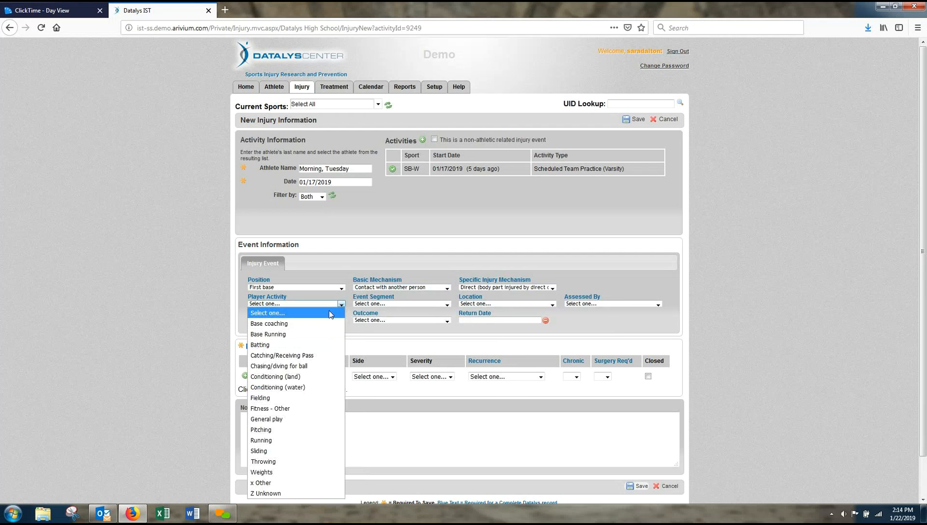
click(289, 494)
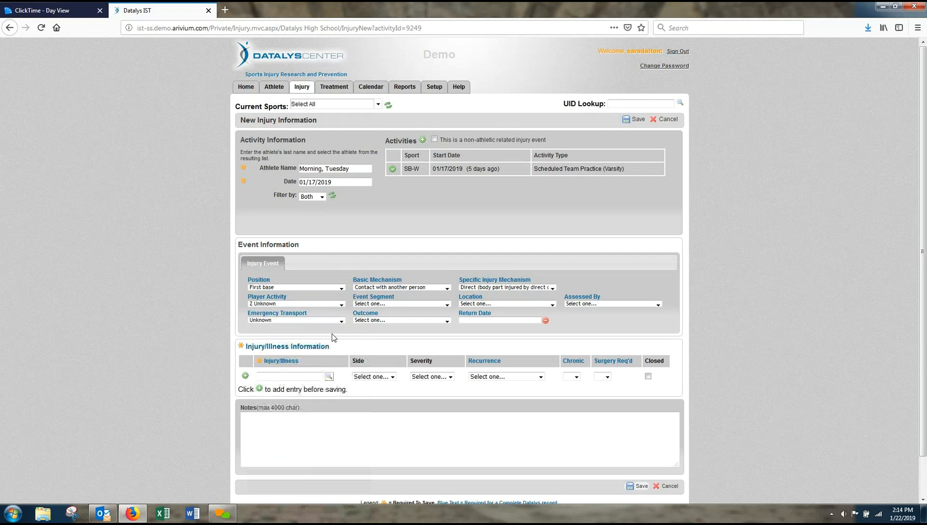
click(409, 304)
click(399, 323)
click(476, 305)
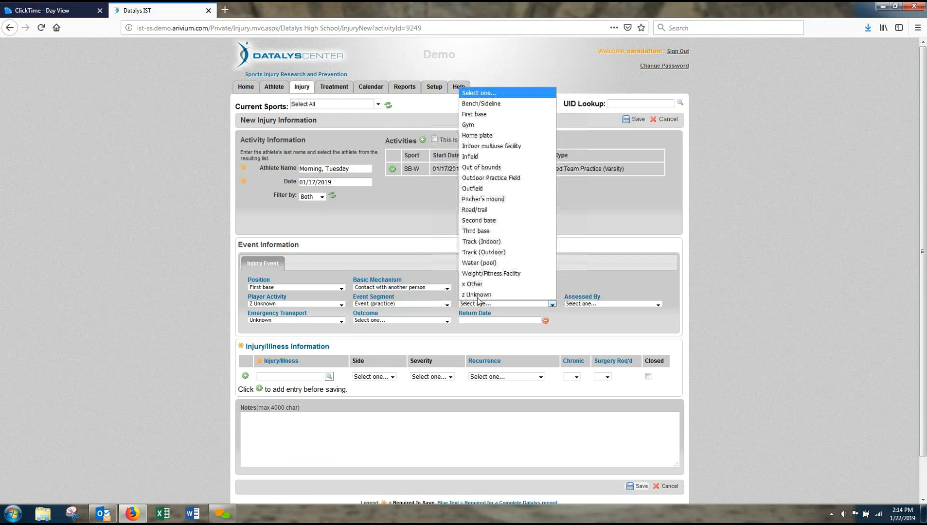
click(490, 188)
- Set assessed by to ATC, emergency transport to No, and outcome to Prevented participation in scheduled team activity for 1-6 days
click(609, 304)
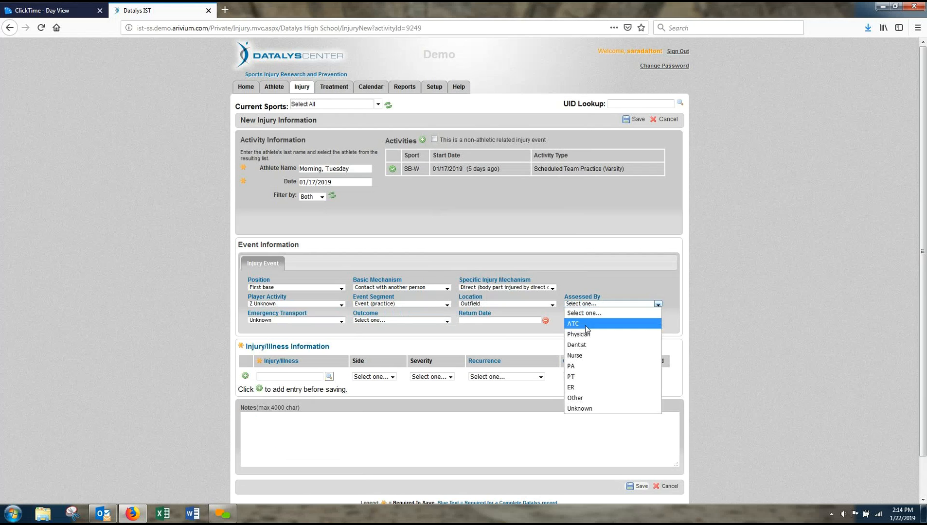
click(589, 322)
click(274, 319)
click(265, 350)
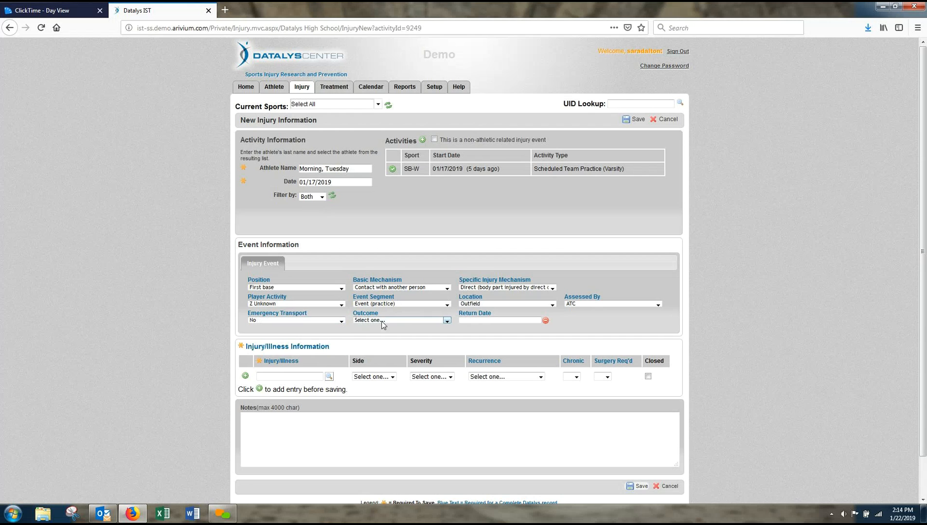
click(398, 321)
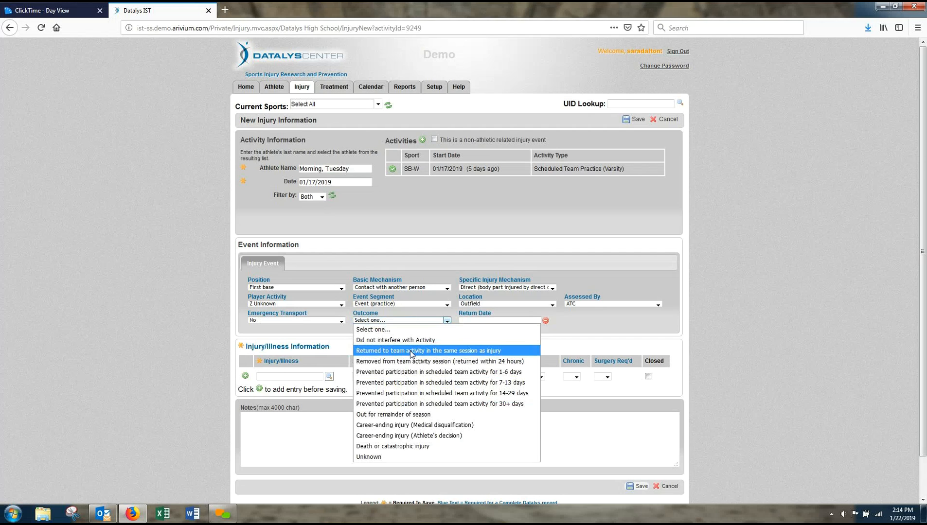
click(406, 372)
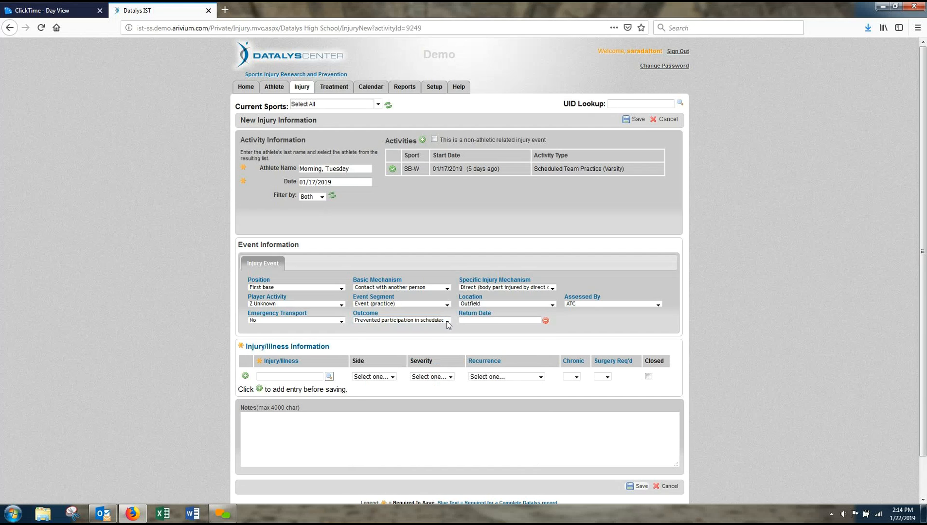
click(447, 322)
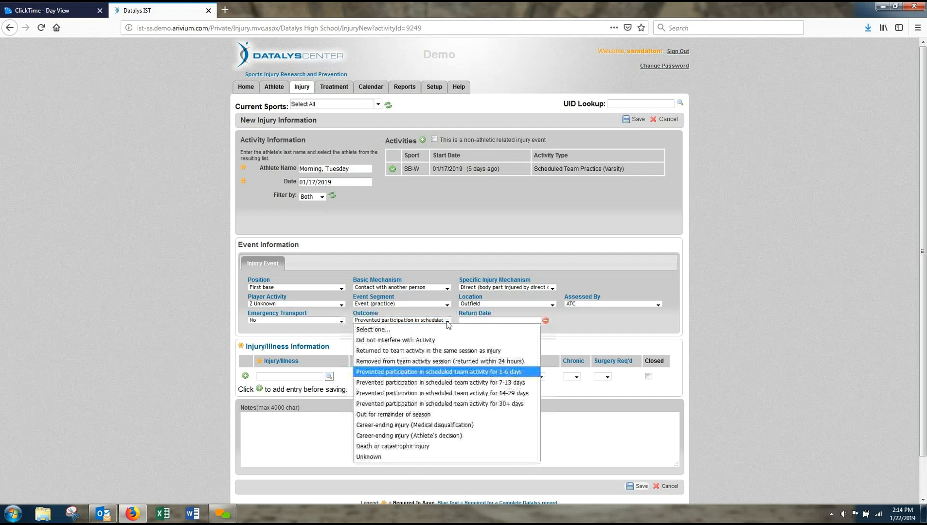
click(457, 375)
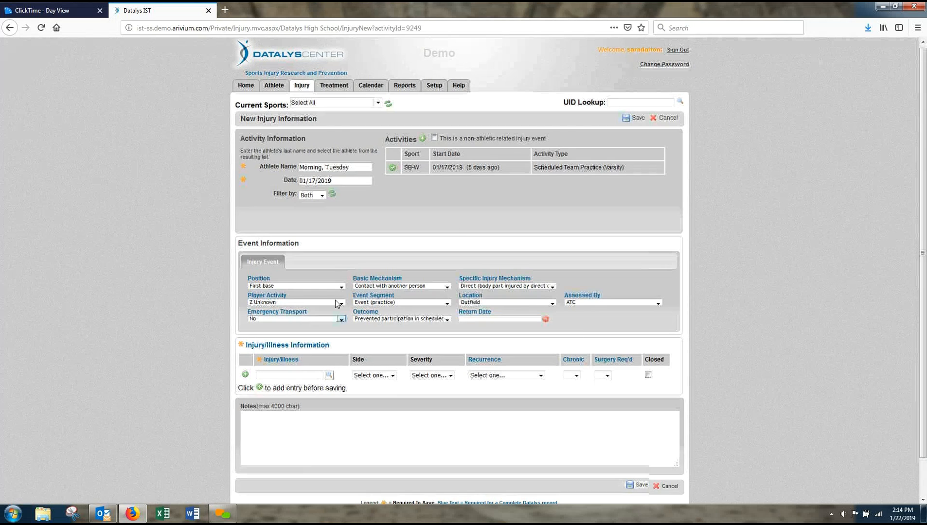
- Open the injury/illness finder, search by the keyword "knee" and look through the matching injuries
scroll(295, 320, down, 2)
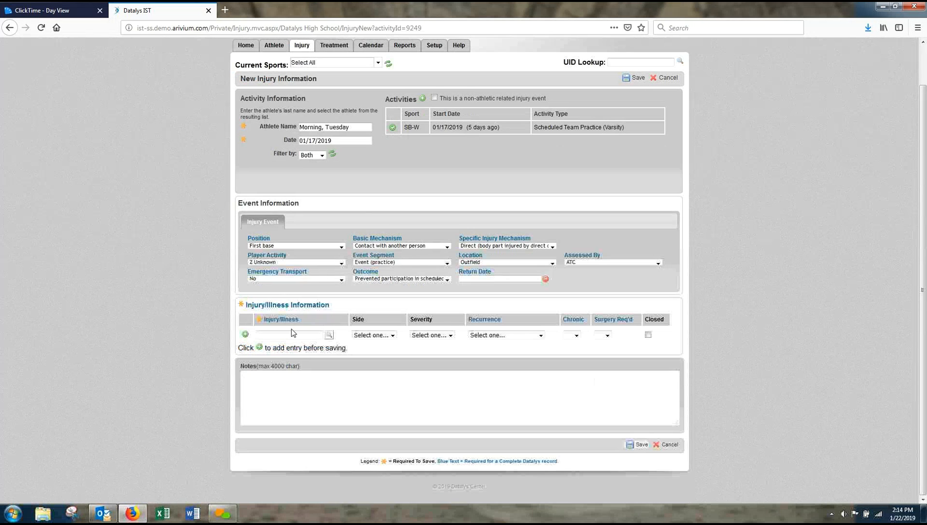
click(329, 335)
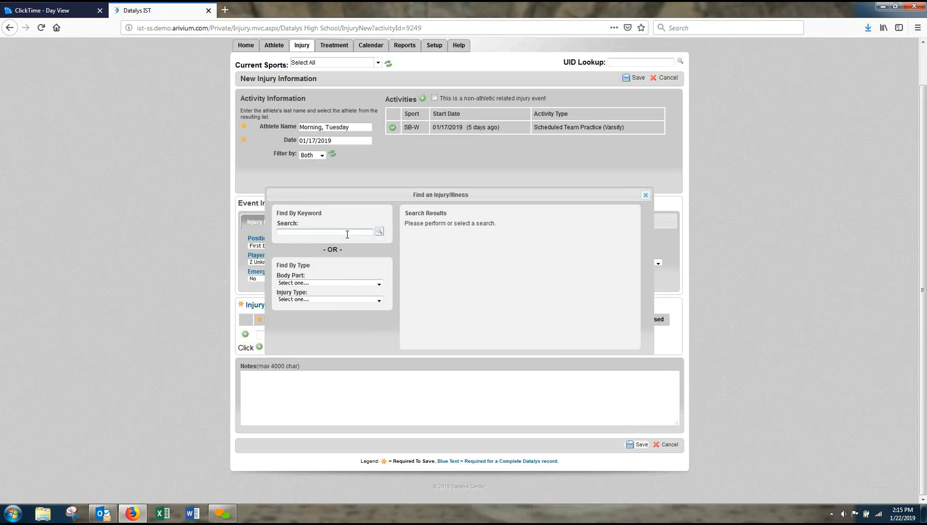
text(knee)
click(379, 232)
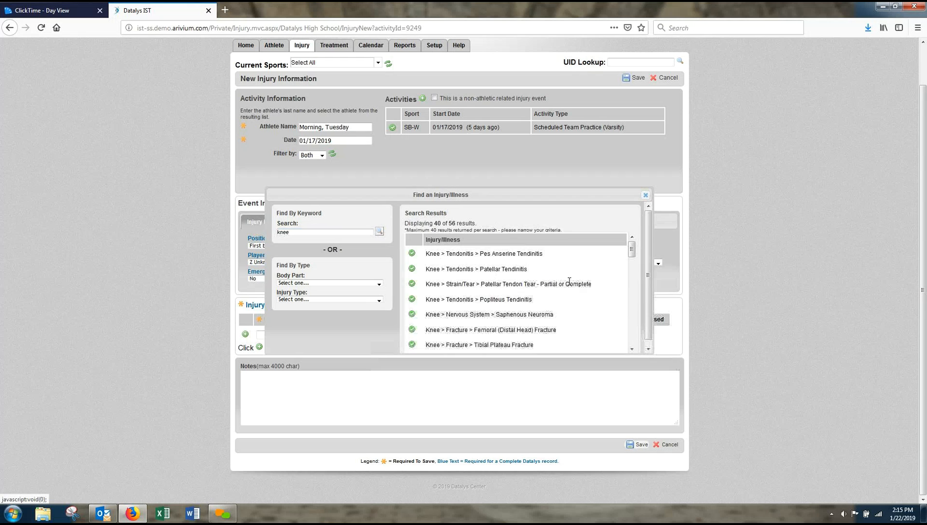
scroll(555, 274, down, 8)
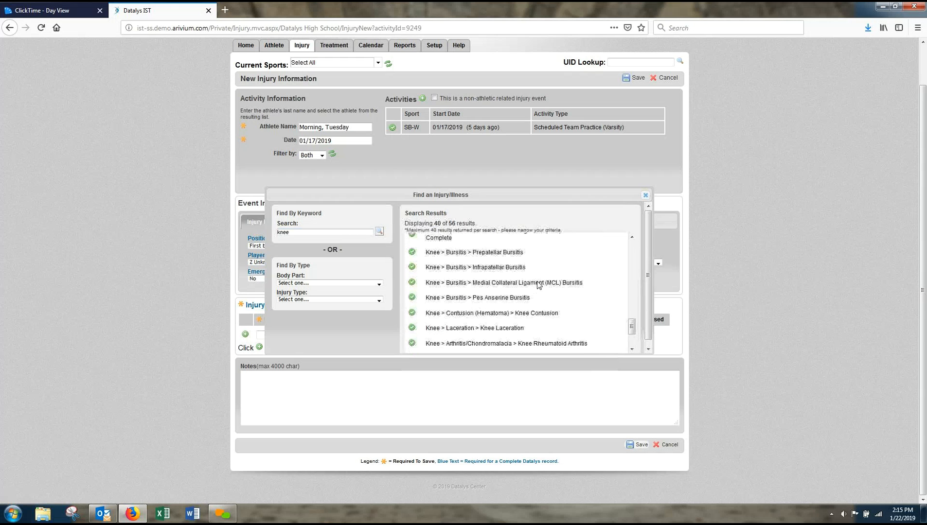
scroll(530, 284, up, 6)
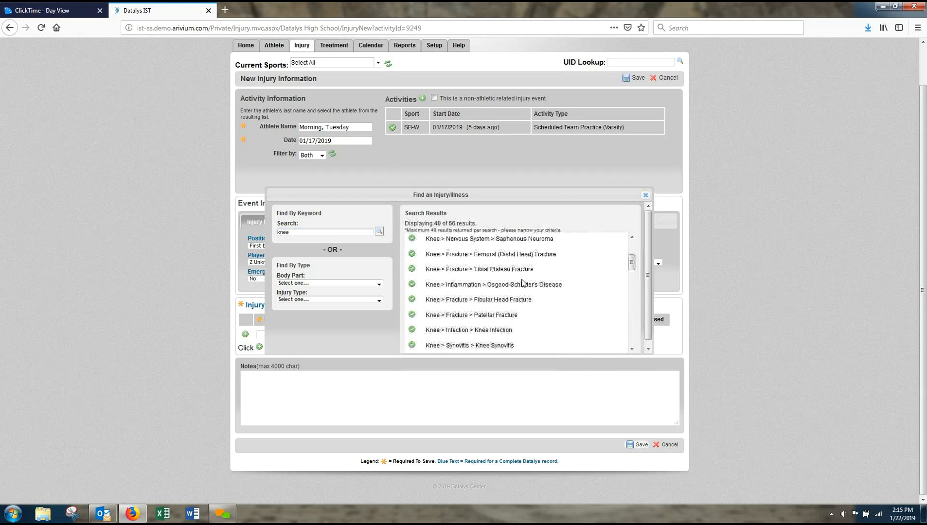
scroll(522, 283, up, 3)
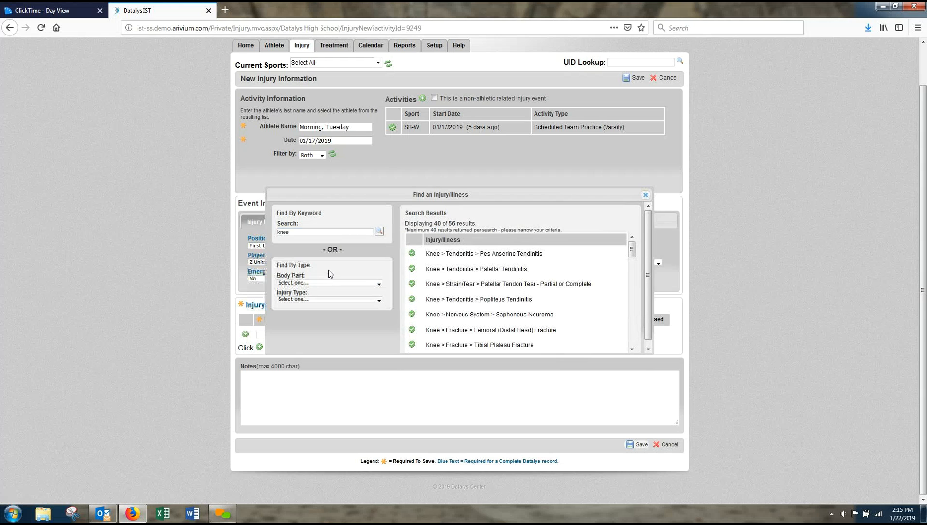
- Find injuries by type instead, with body part Knee and injury type Sprain
click(322, 283)
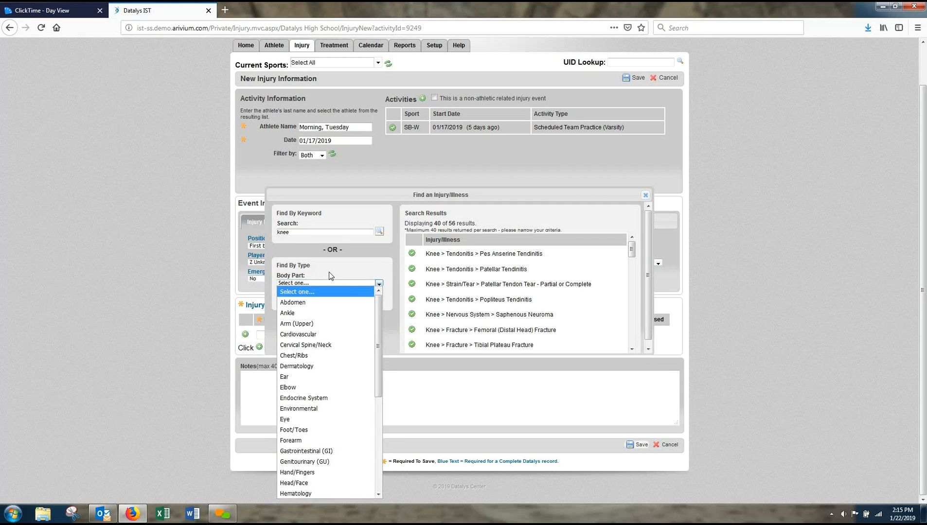
scroll(324, 399, down, 3)
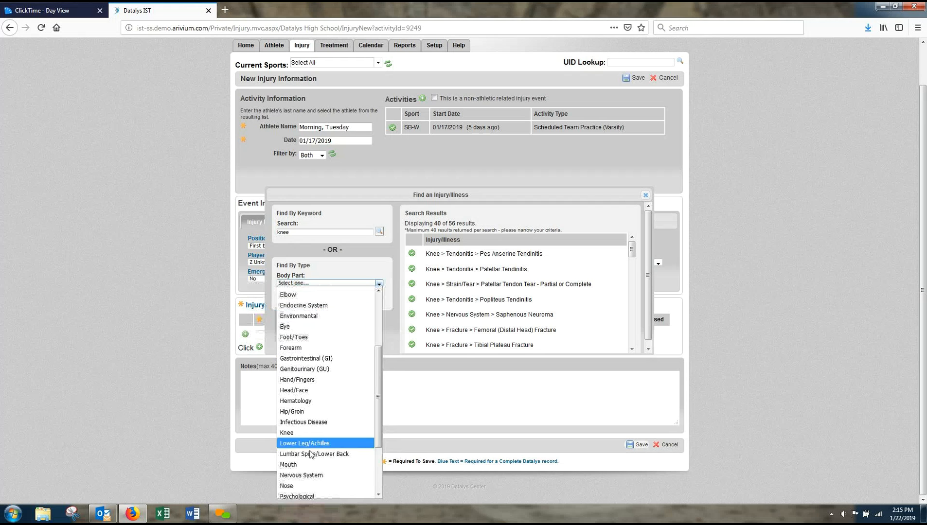
click(316, 428)
click(324, 299)
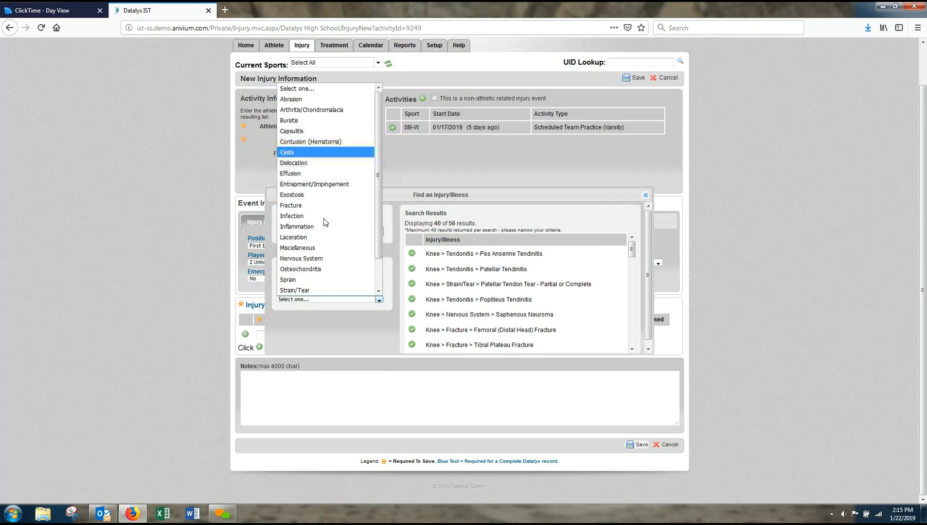
click(298, 281)
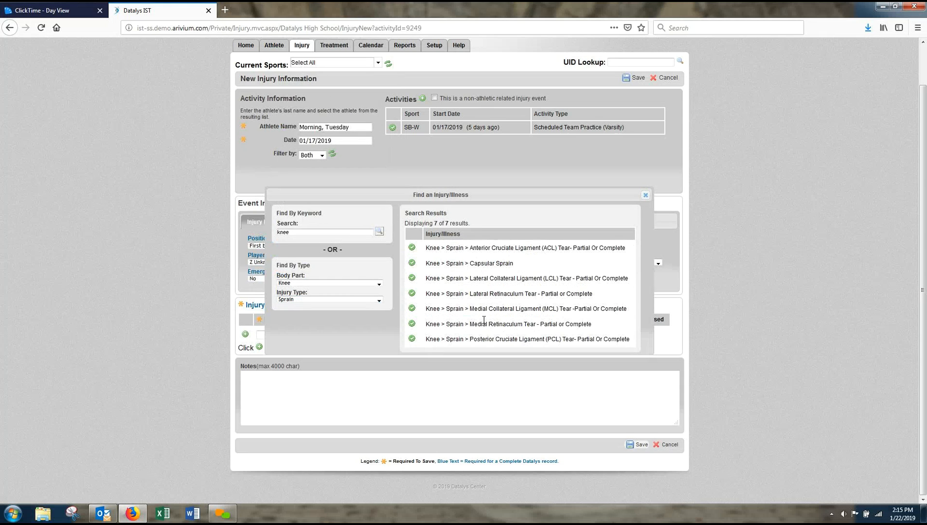
- Choose Knee > Sprain > Capsular Sprain as the injury, with side Left and severity 1
click(412, 263)
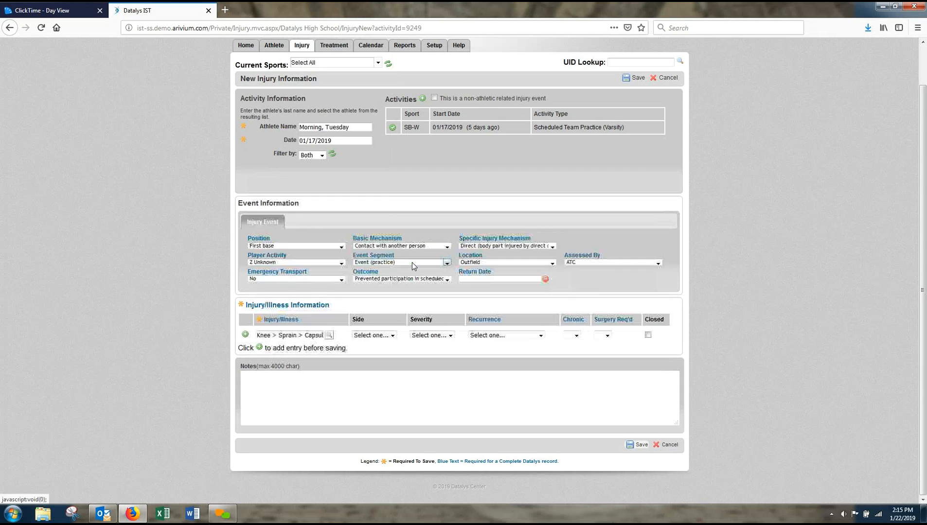
click(377, 337)
click(376, 354)
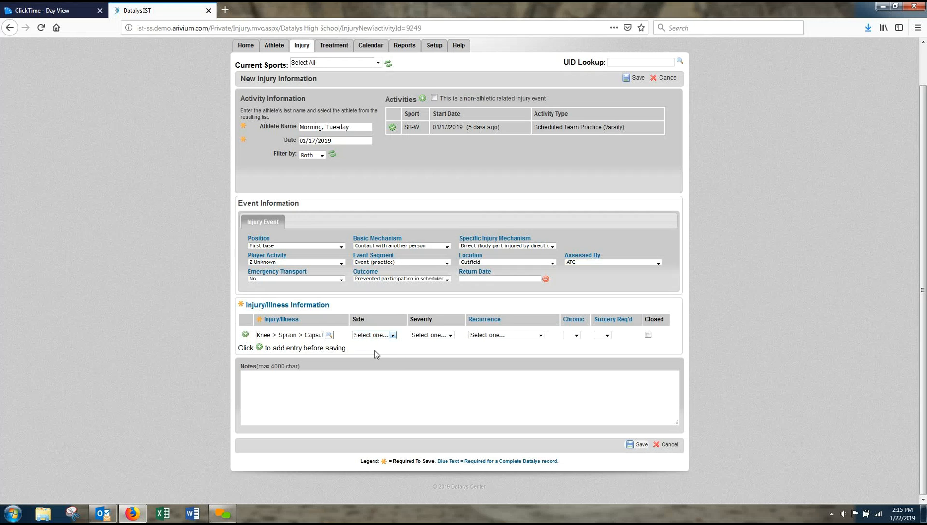
click(431, 336)
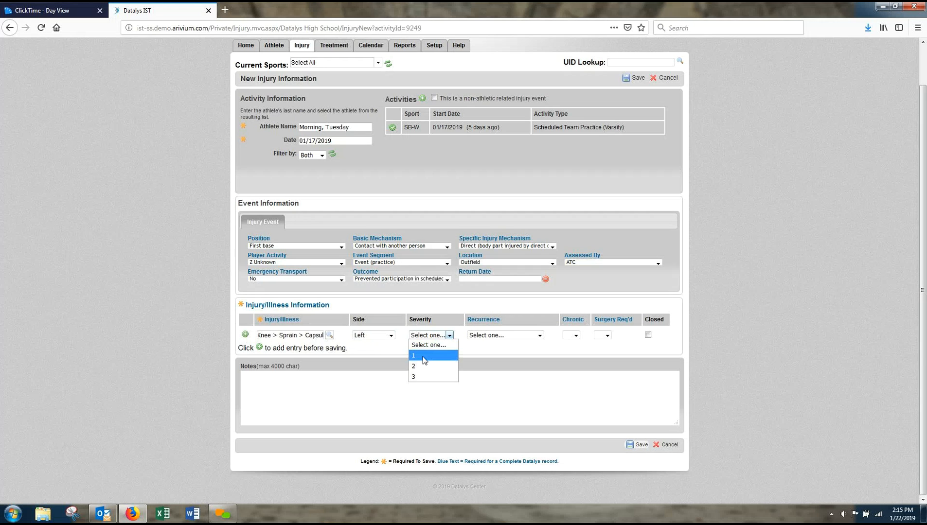
click(423, 357)
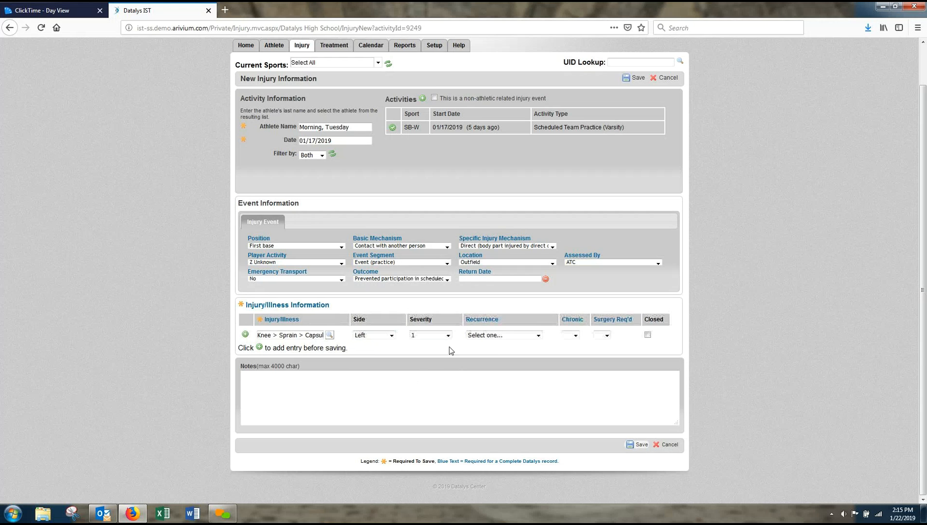
- Set the injury's recurrence to Recurrence (Same Year), chronic to No, and surgery required to No
click(533, 337)
click(497, 364)
click(572, 335)
click(580, 368)
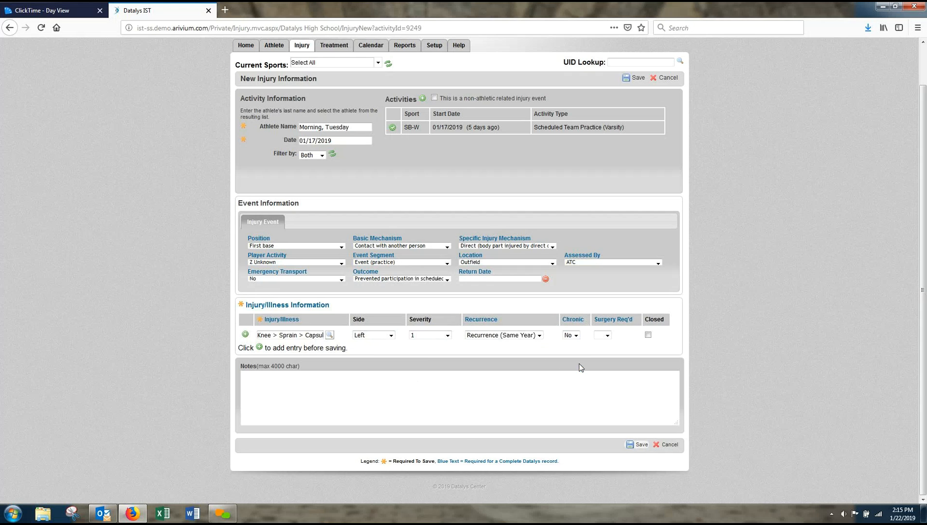
click(608, 337)
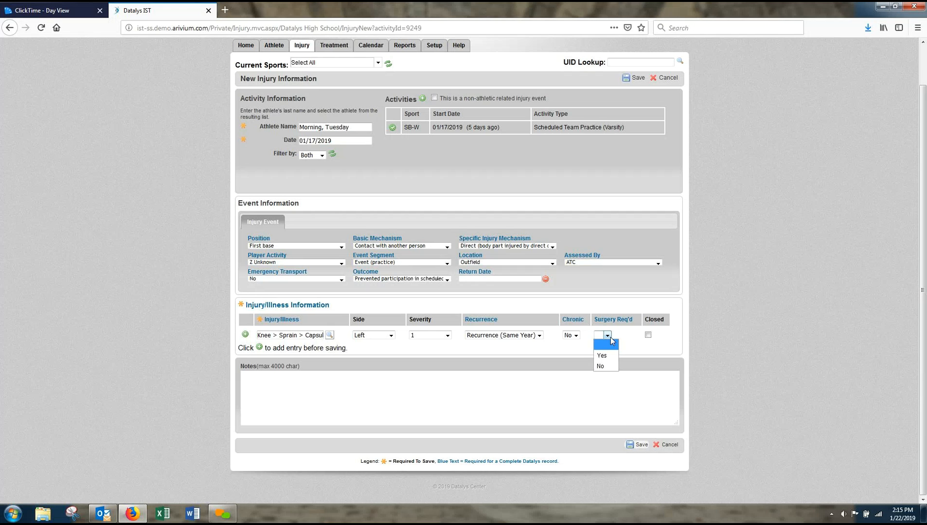
click(604, 366)
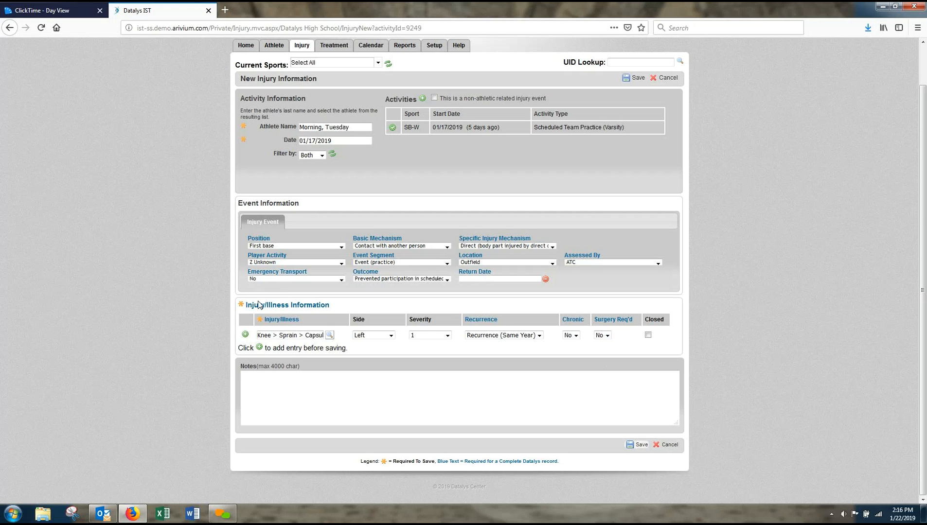
- Add the capsular sprain entry to the injury list, leave the notes empty, and save the new injury record
click(245, 335)
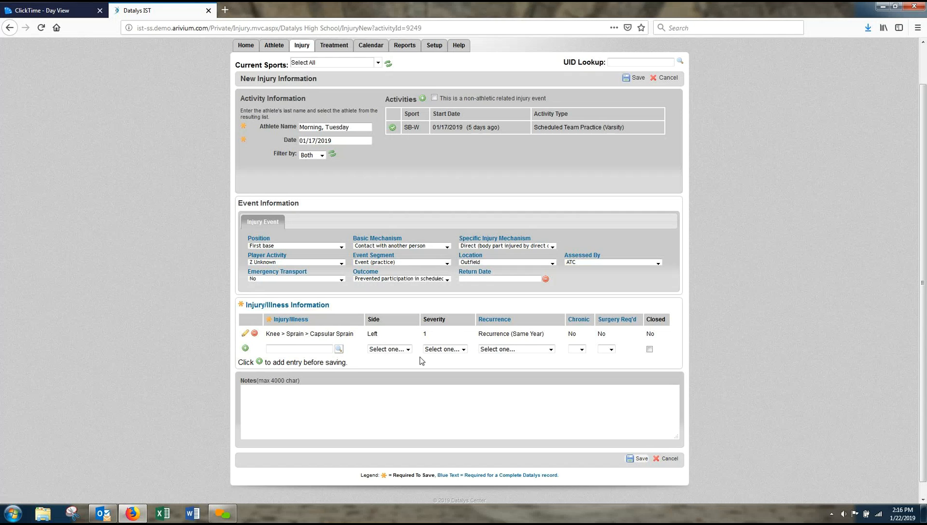
click(273, 393)
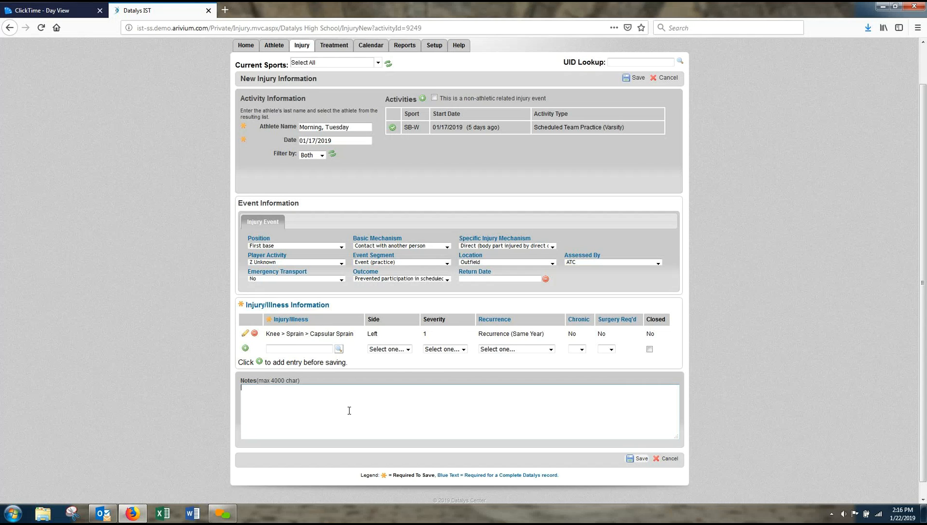
click(634, 460)
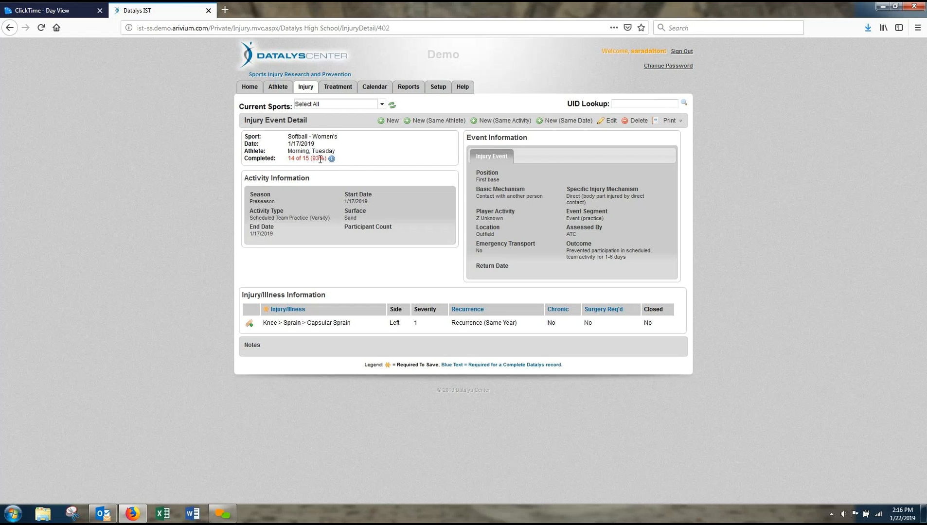
mouse_move(333, 162)
- Find the injured softball athlete in the athlete list and open their knee capsular sprain record for editing
click(285, 90)
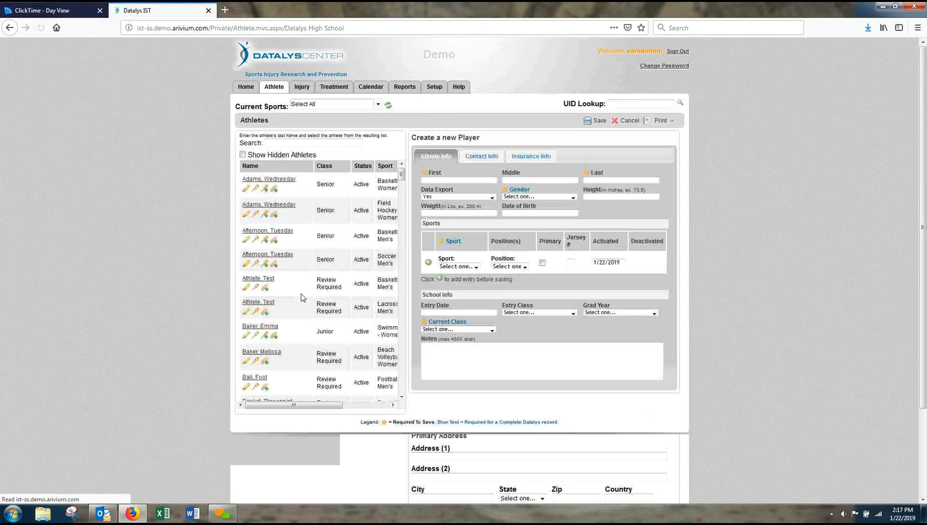
scroll(303, 297, down, 10)
scroll(303, 297, down, 10)
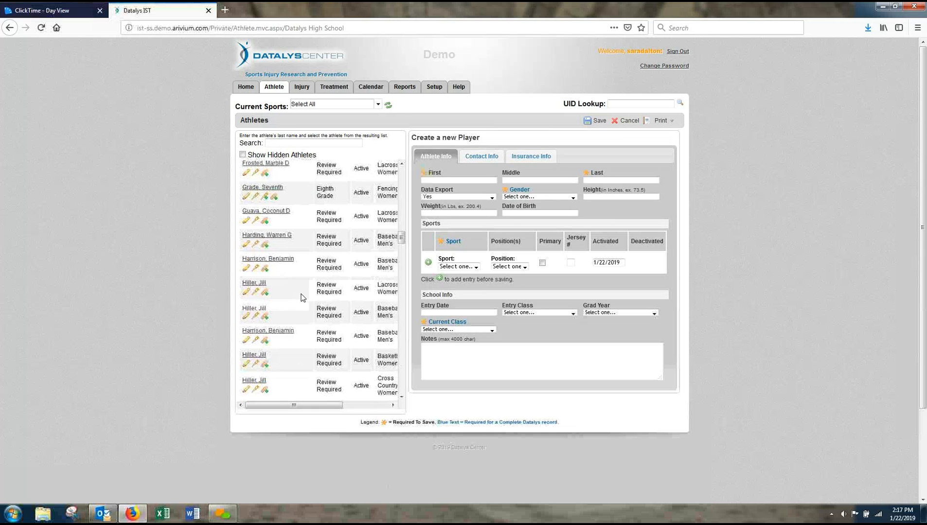
scroll(305, 297, down, 10)
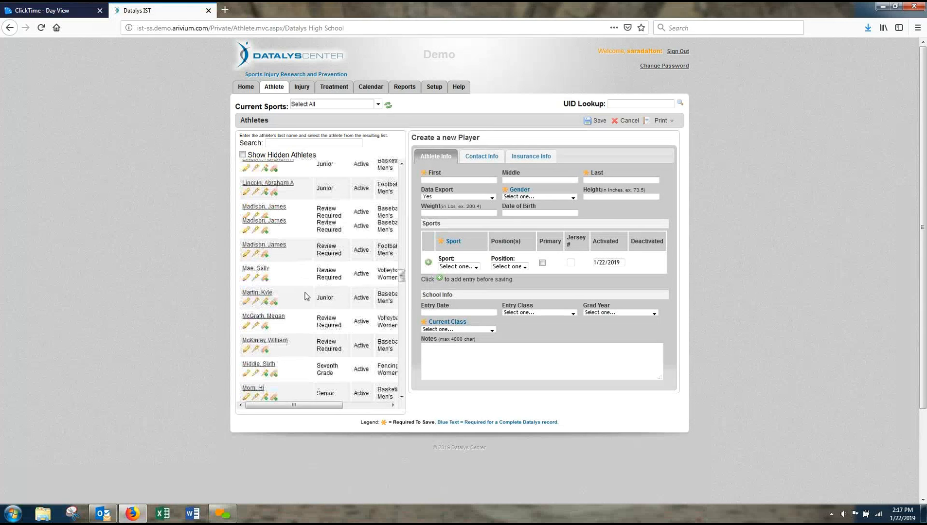
scroll(305, 297, down, 1)
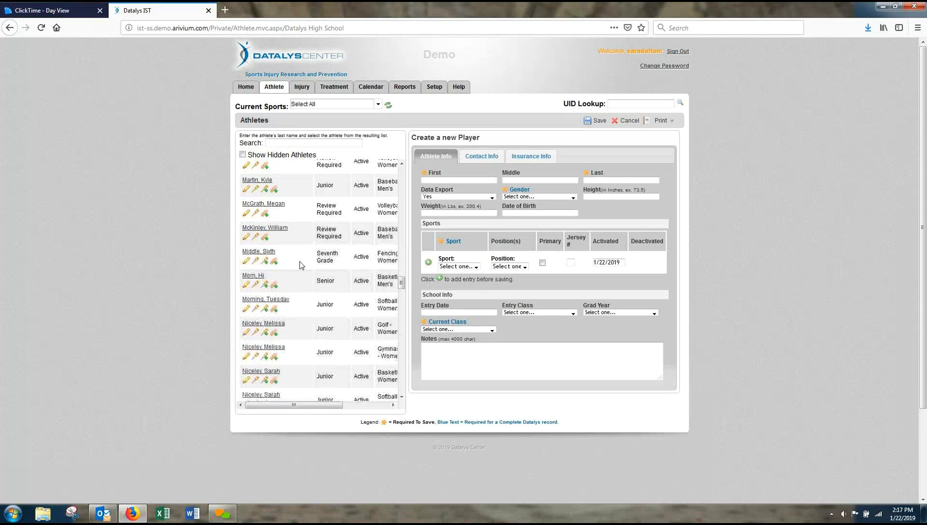
click(256, 313)
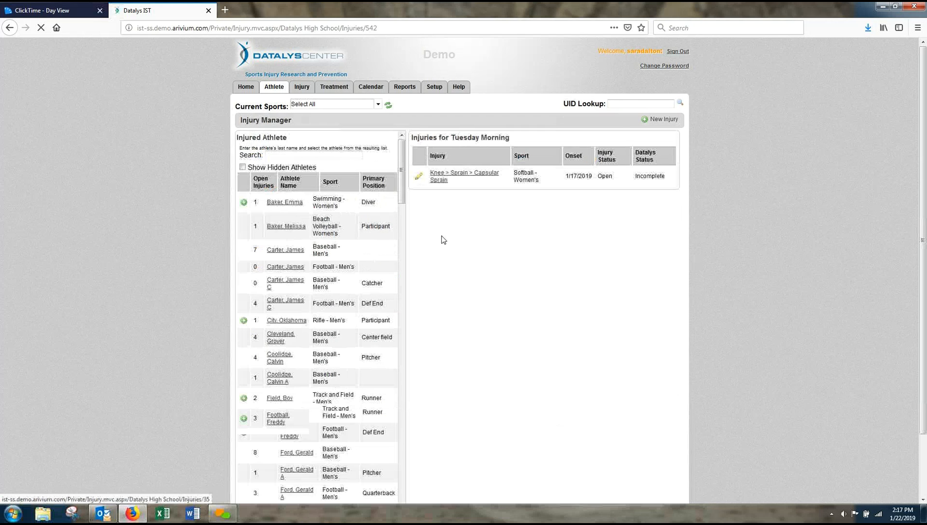
click(420, 178)
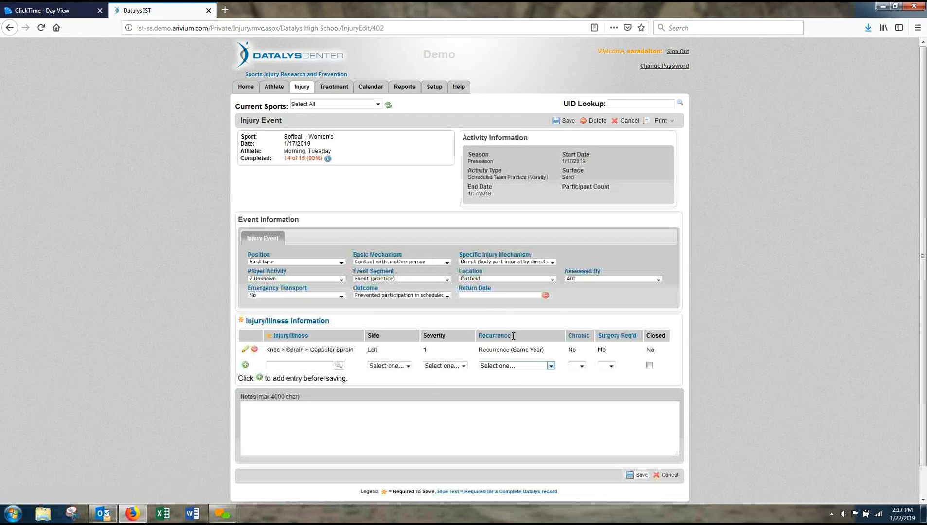
- Set the injury's return date to 01/19/2019 and save the record
click(497, 295)
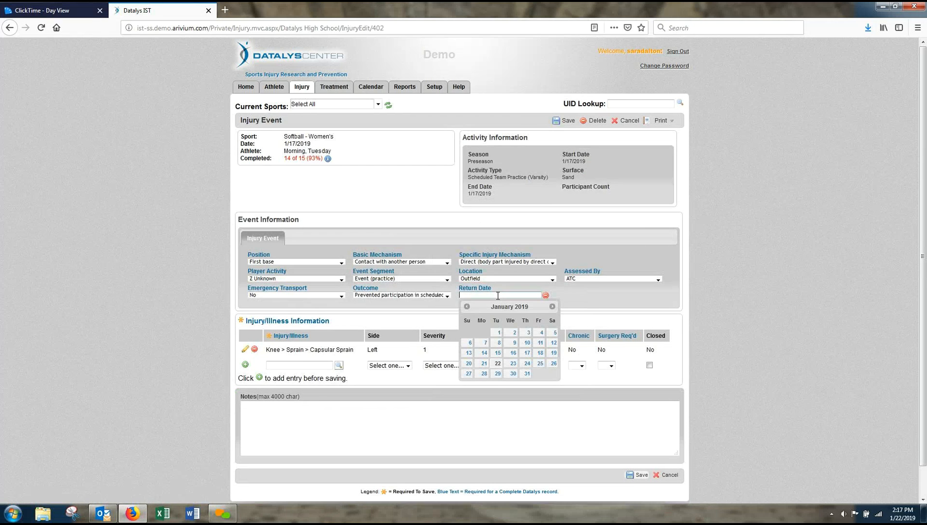
click(552, 354)
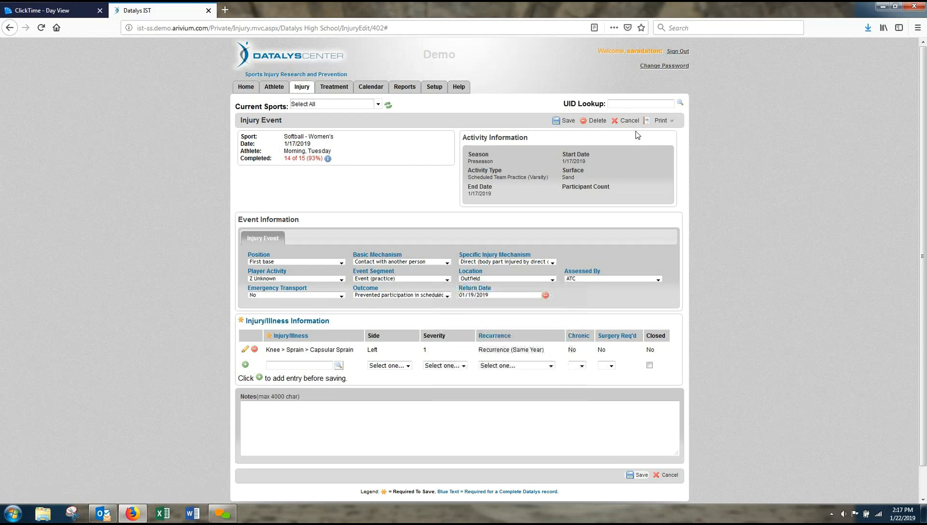
click(566, 121)
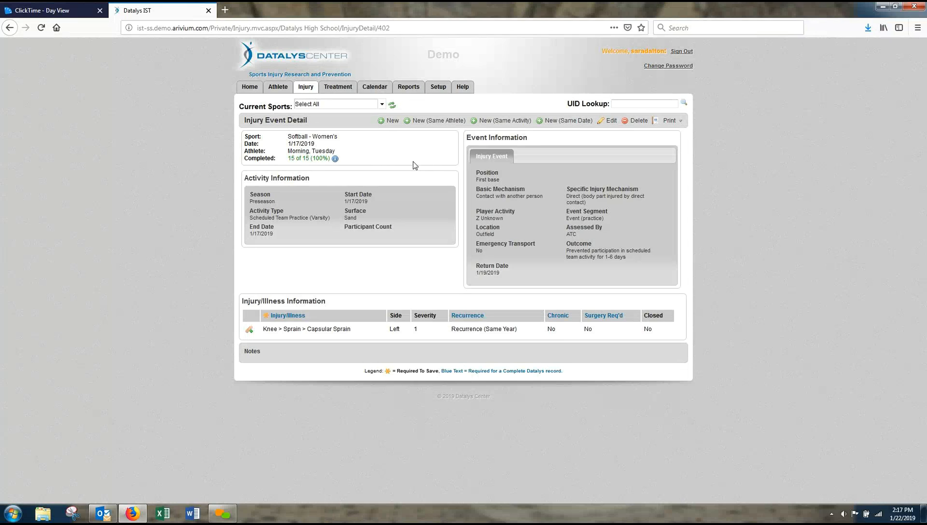
- Find the same softball athlete in the Treatment Manager and start a new treatment for the knee capsular sprain
click(337, 89)
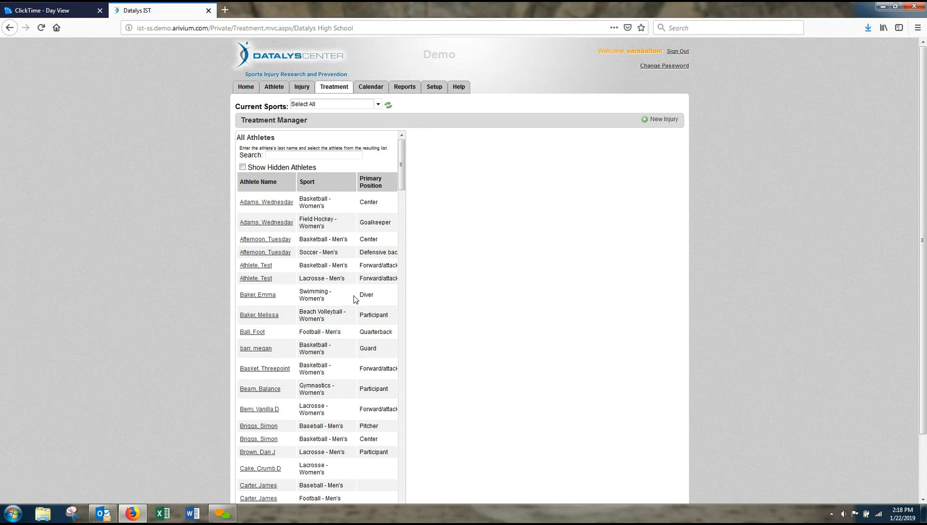
scroll(353, 295, down, 4)
scroll(353, 296, down, 12)
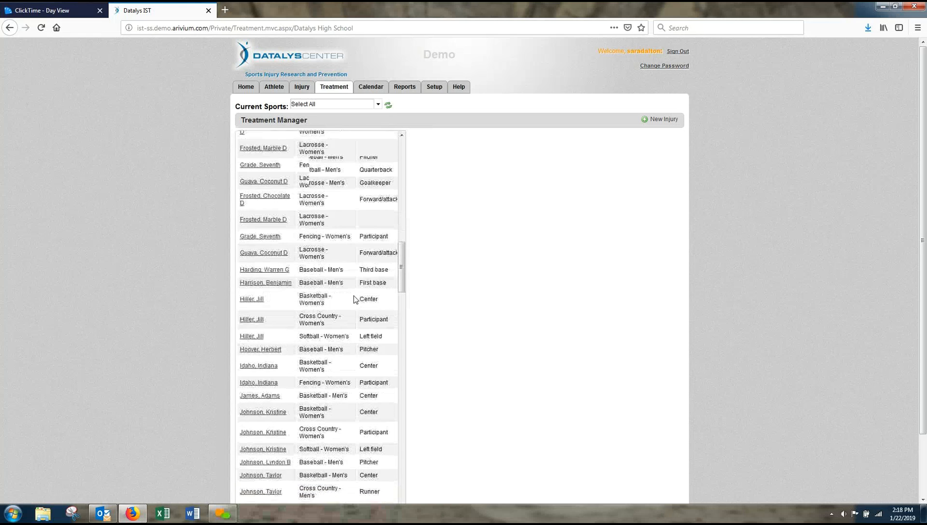
scroll(353, 298, down, 6)
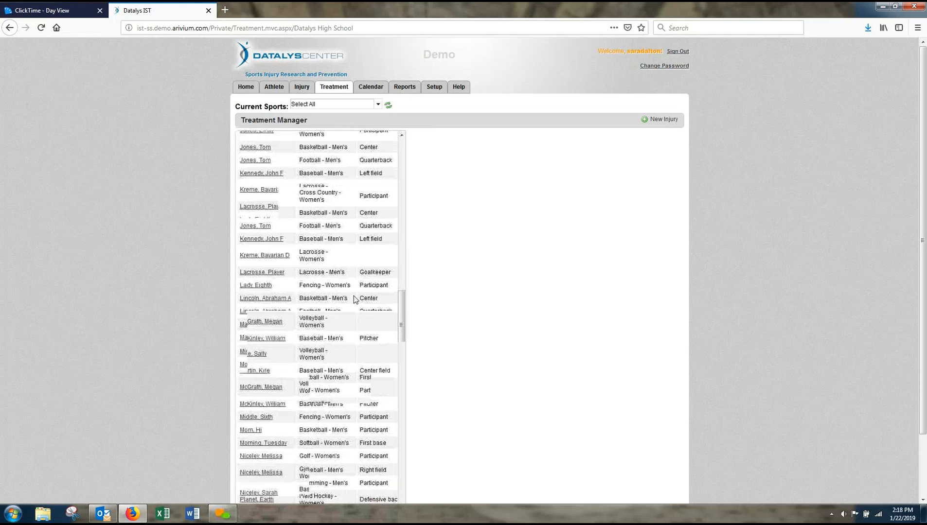
scroll(354, 298, down, 1)
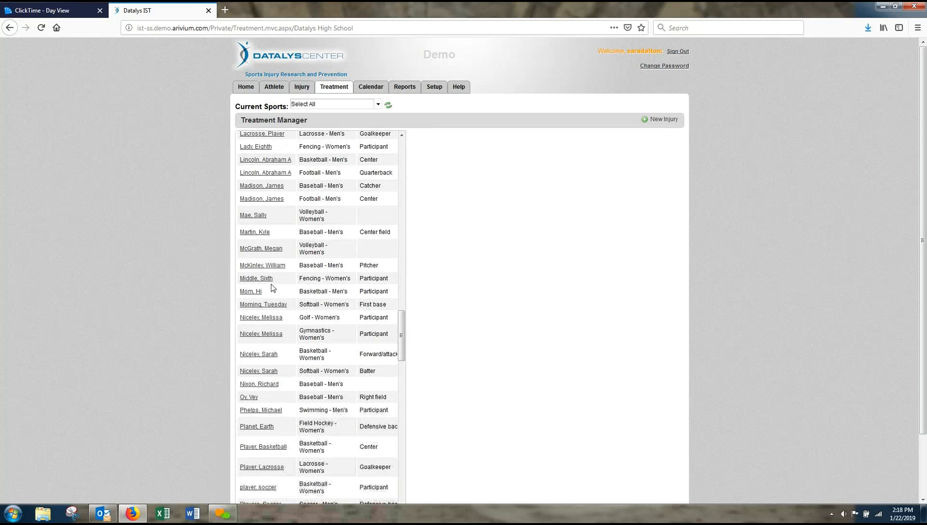
click(267, 305)
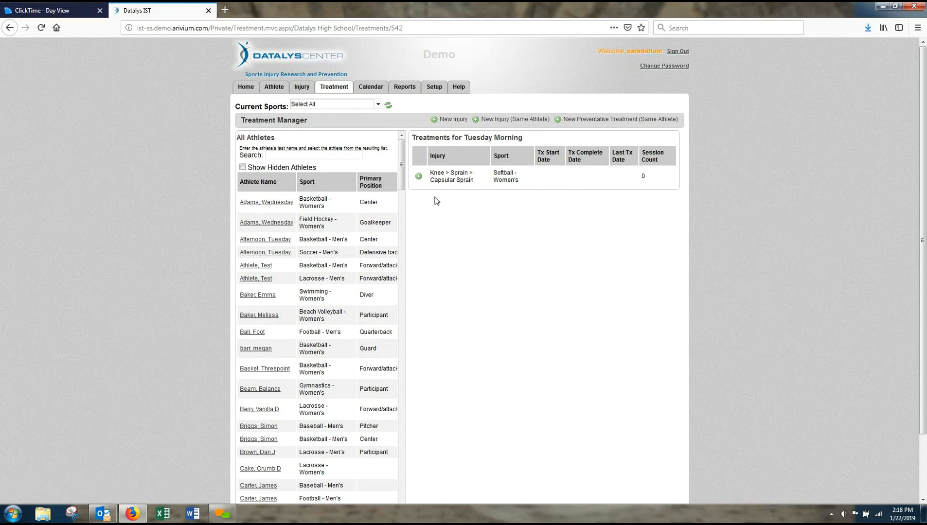
click(420, 178)
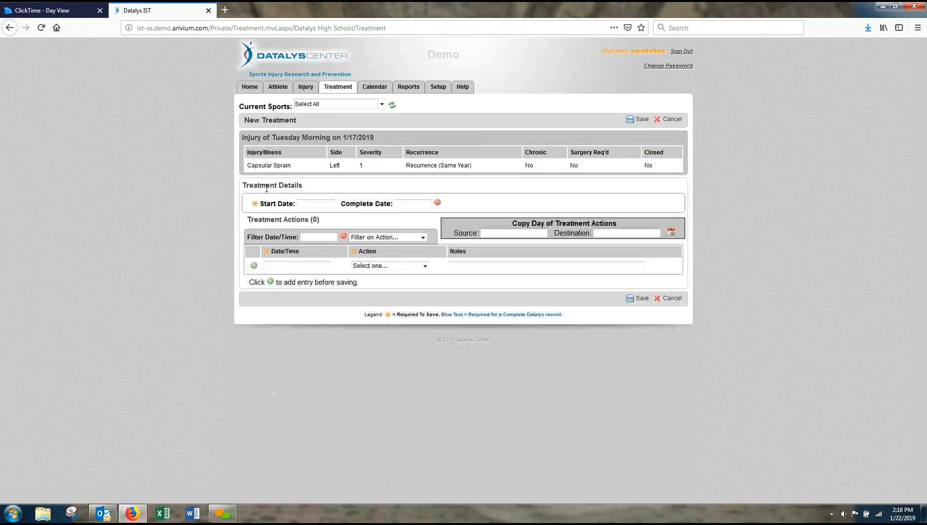
- Set the treatment start date to 01/18/2019 and the first treatment action's date and time to 01/18/2019 12:00 AM
click(311, 203)
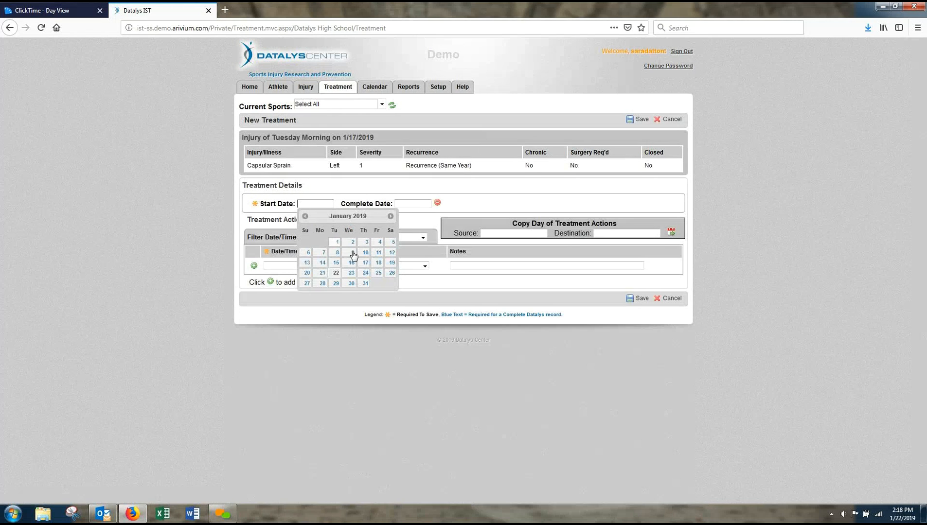
click(377, 264)
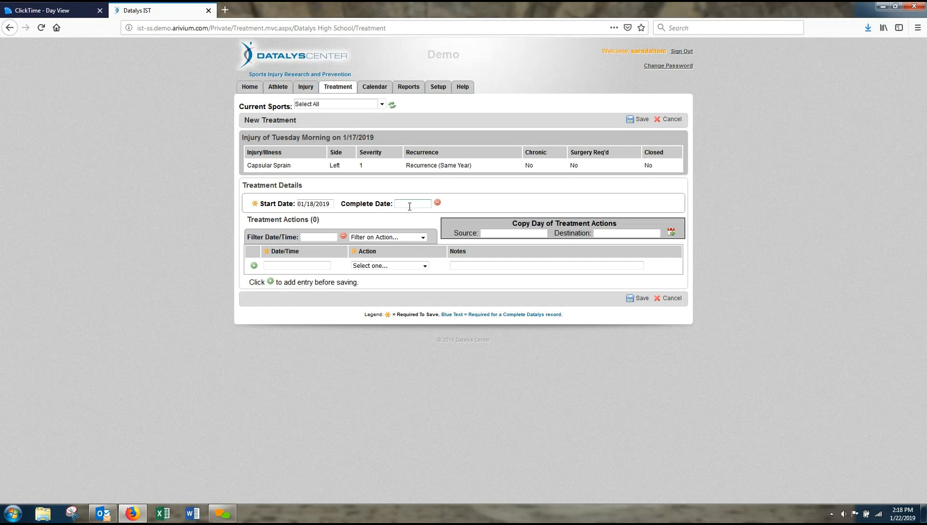
click(285, 267)
click(267, 265)
click(346, 324)
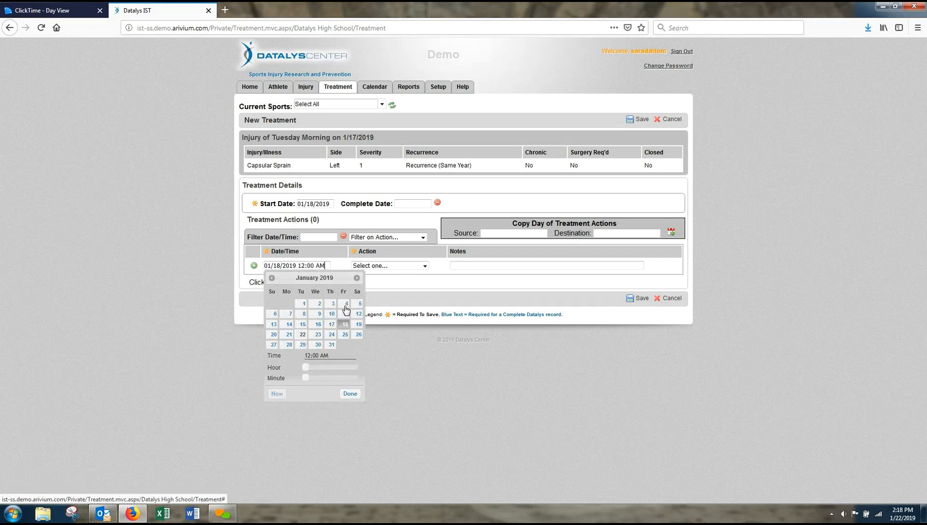
- Choose Paraffin as the treatment action, leave its notes empty, and add the entry to the treatment
click(382, 266)
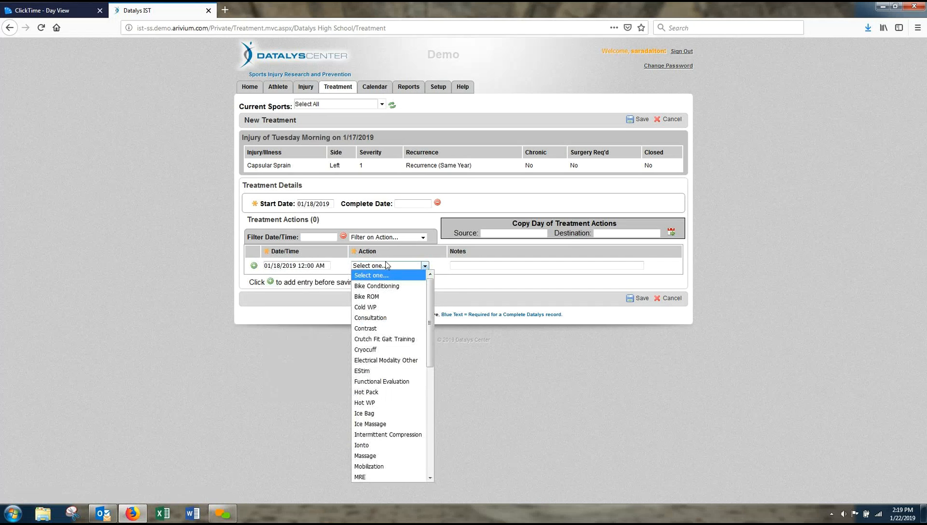
scroll(395, 405, down, 2)
scroll(394, 405, down, 3)
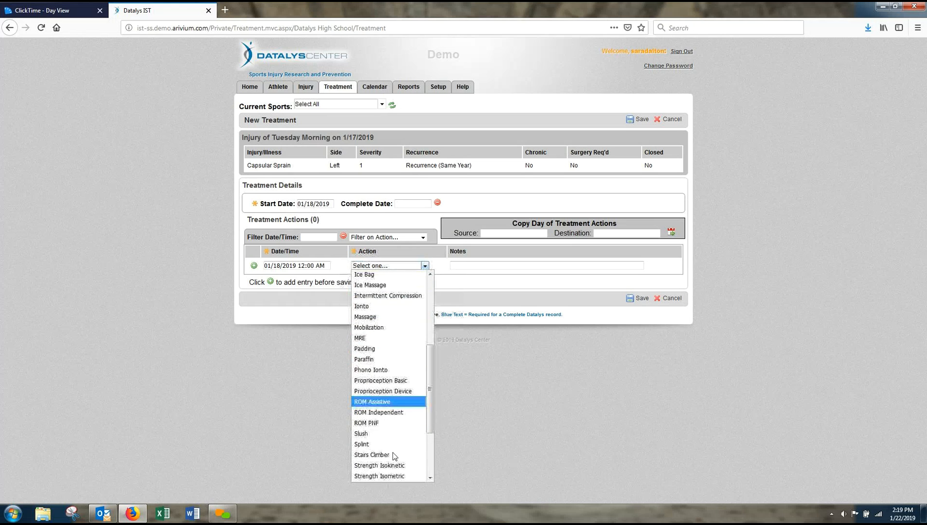
click(378, 360)
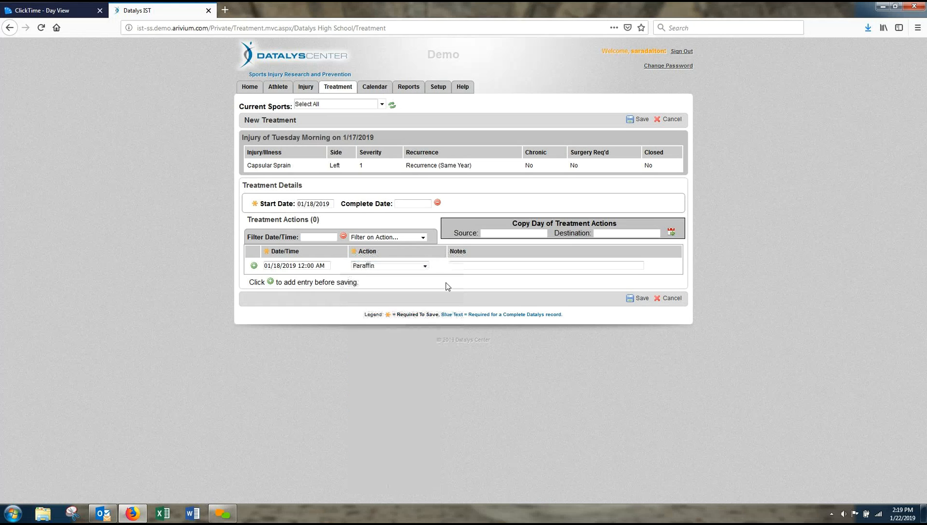
click(469, 266)
click(254, 266)
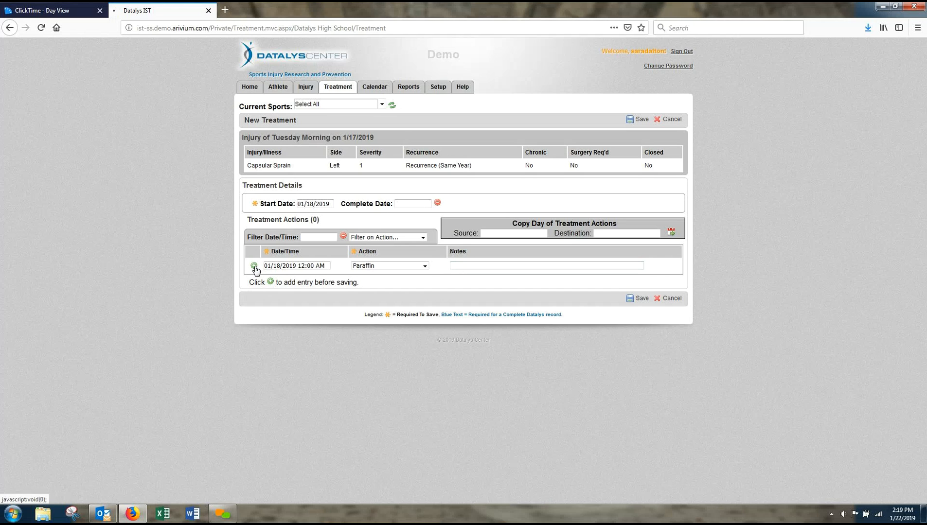
- Add a second treatment action, Cryocuff, dated 01/18/2019 12:00 AM, to the treatment
click(309, 266)
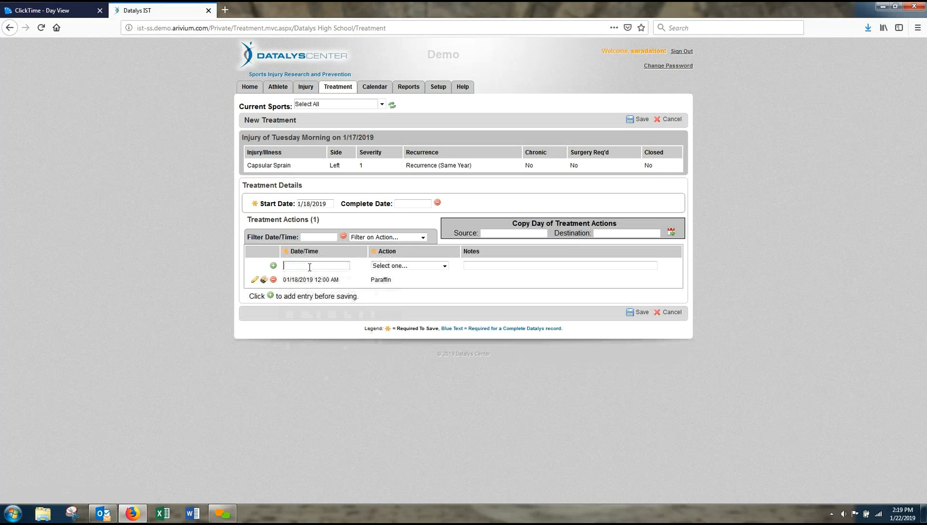
click(364, 324)
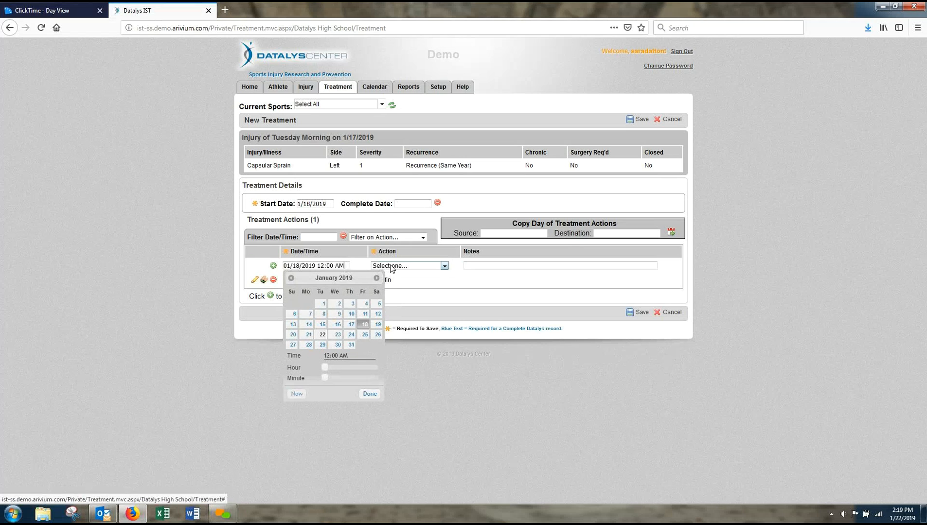
click(391, 267)
click(403, 345)
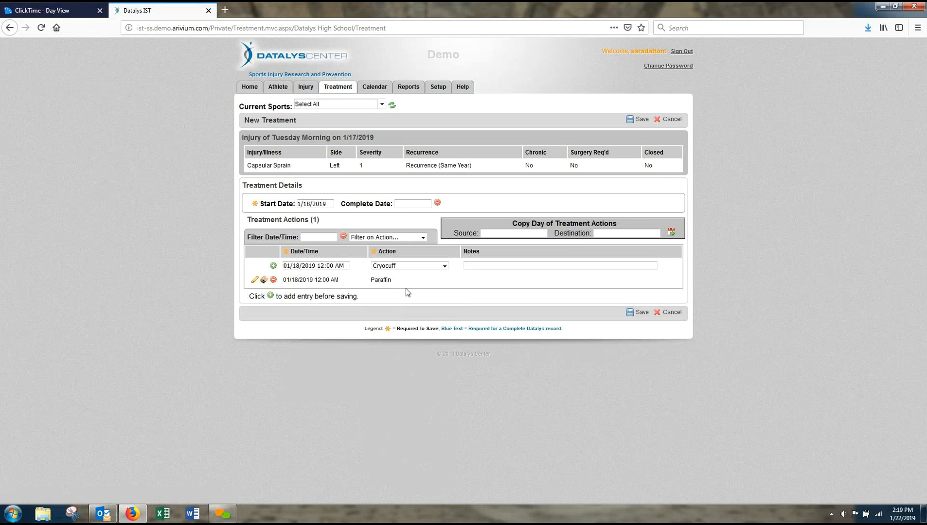
click(274, 266)
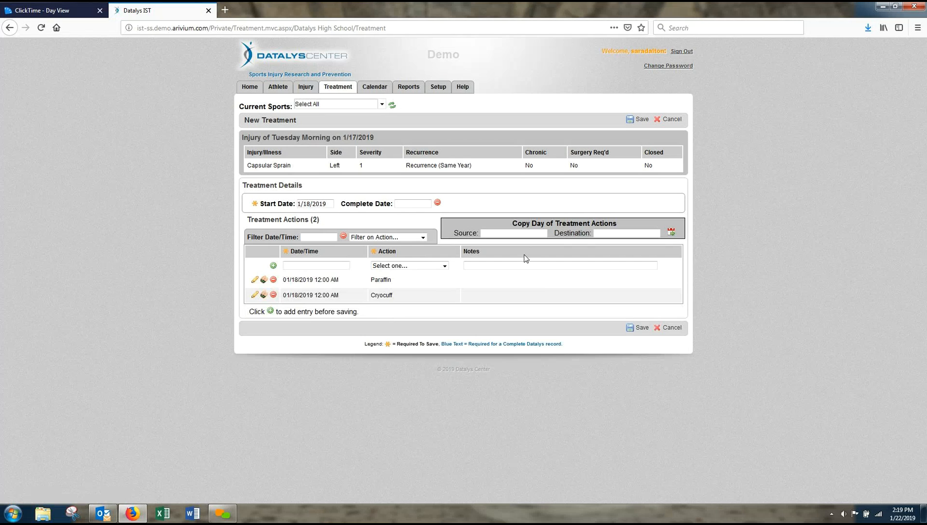
- Copy the treatment actions of 01/18/2019 to 01/21/2019 and save the treatment
click(505, 230)
click(560, 293)
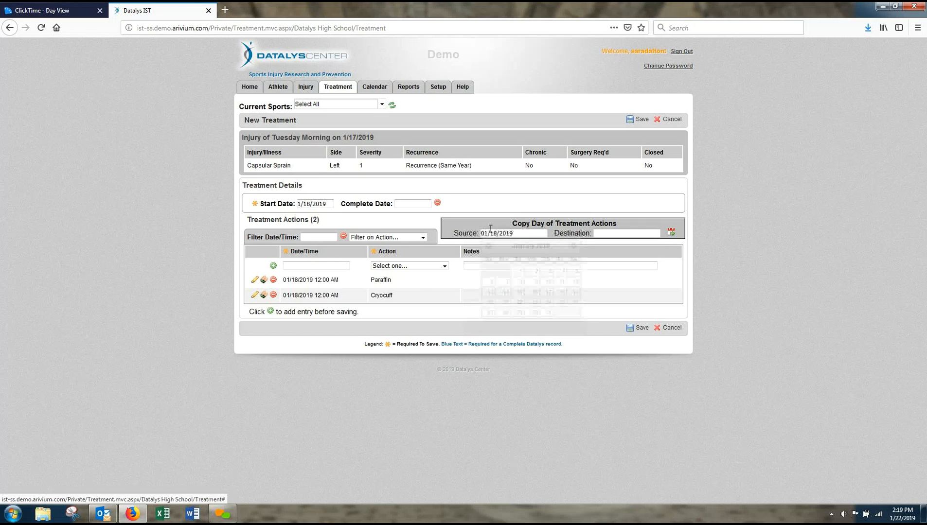
click(603, 231)
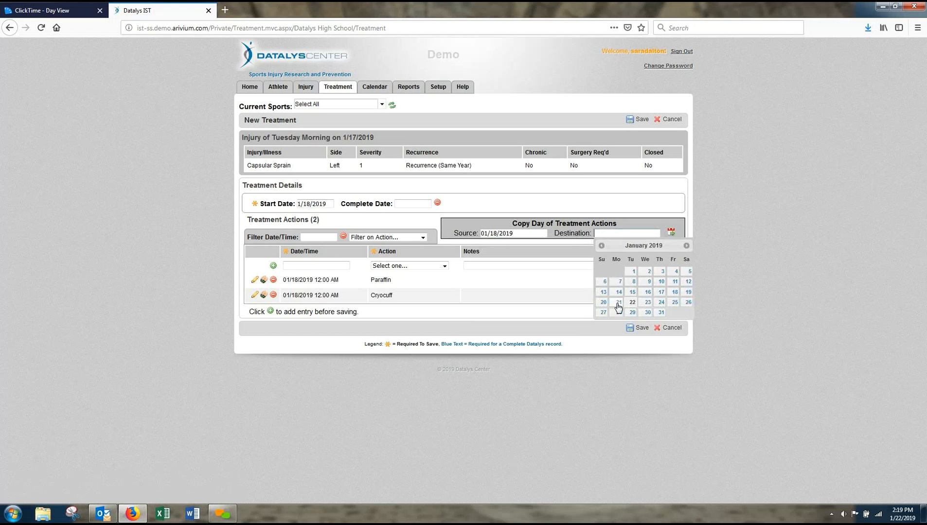
click(617, 303)
click(671, 233)
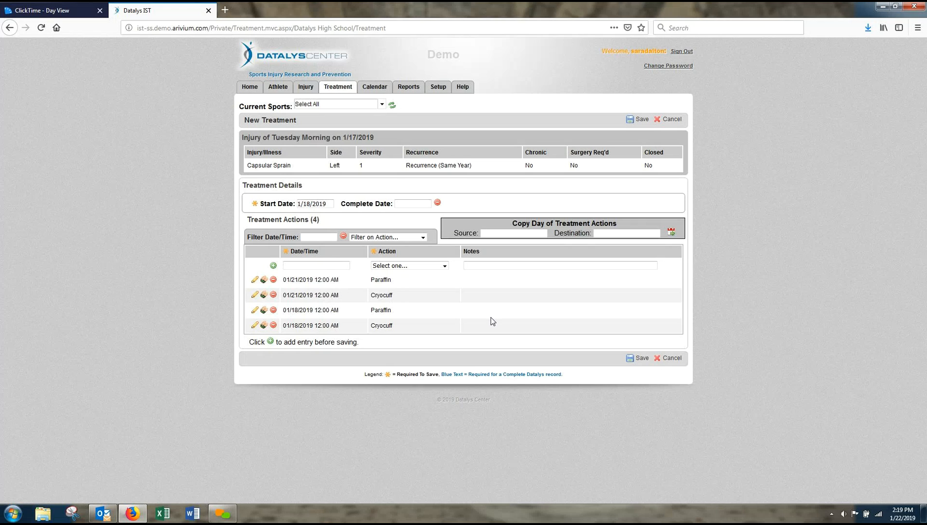
click(635, 120)
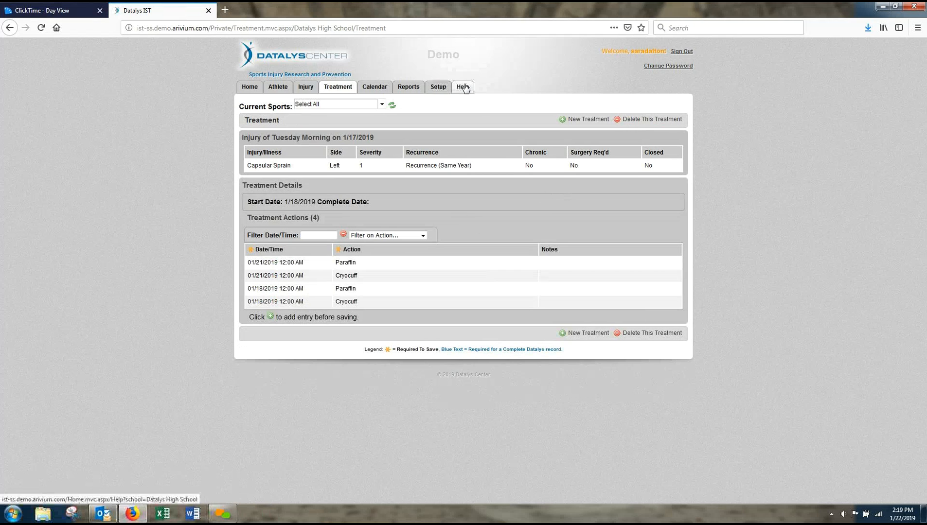
- Delete the women's softball varsity practice on Saturday, January 19, 2019 from the activity calendar
click(384, 88)
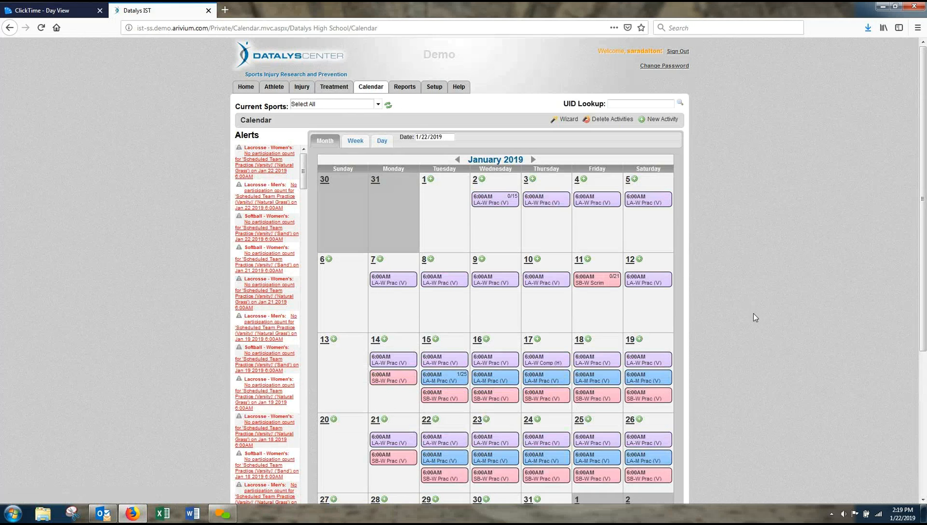
scroll(760, 307, down, 2)
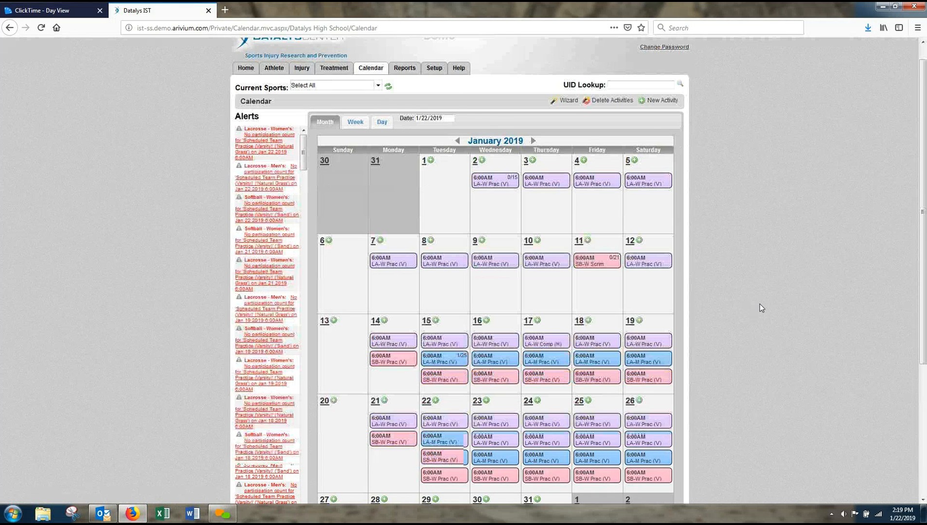
scroll(760, 307, down, 2)
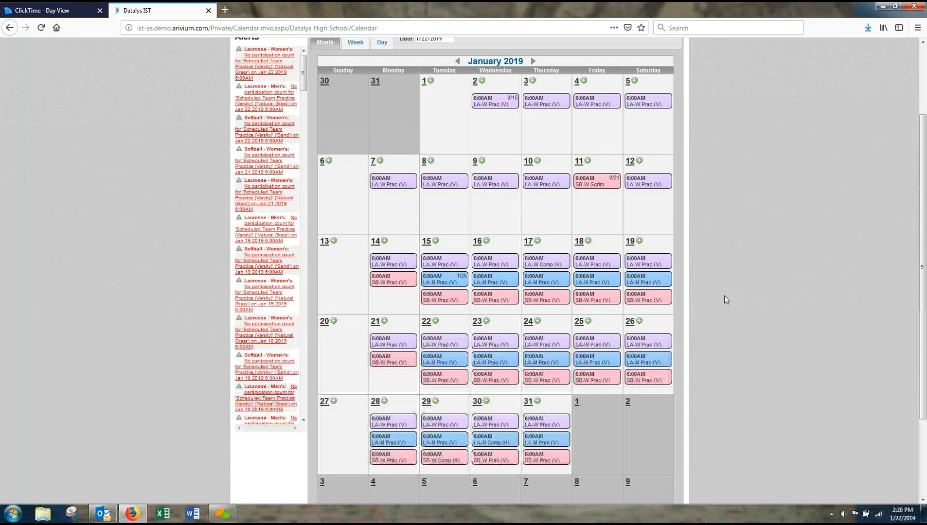
mouse_move(660, 301)
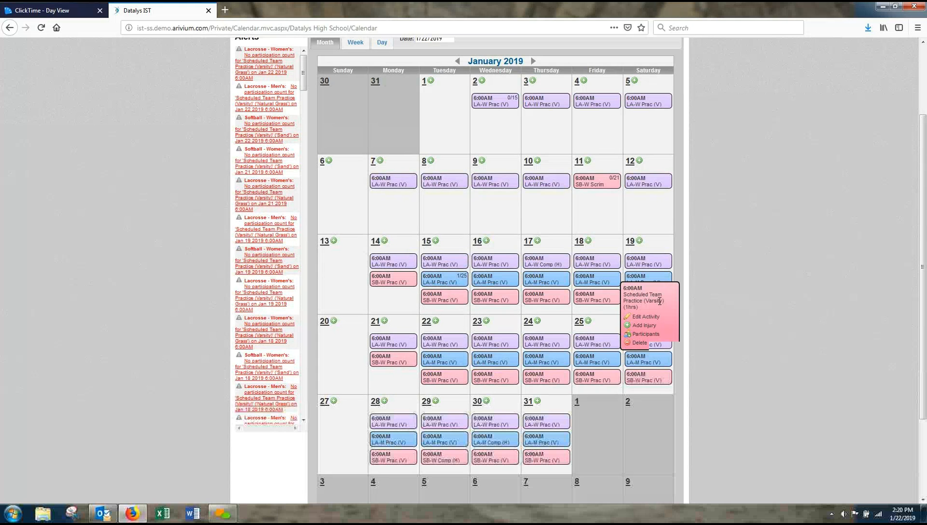
click(639, 343)
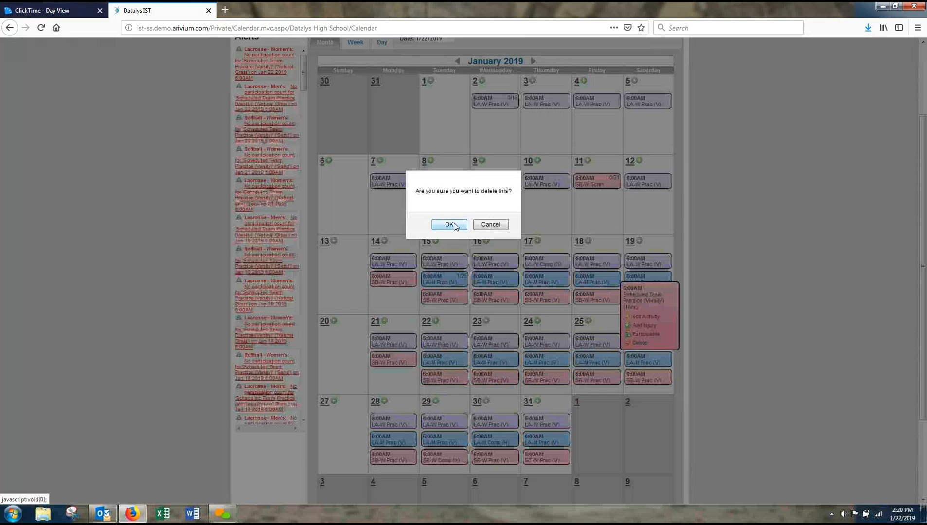
key(Return)
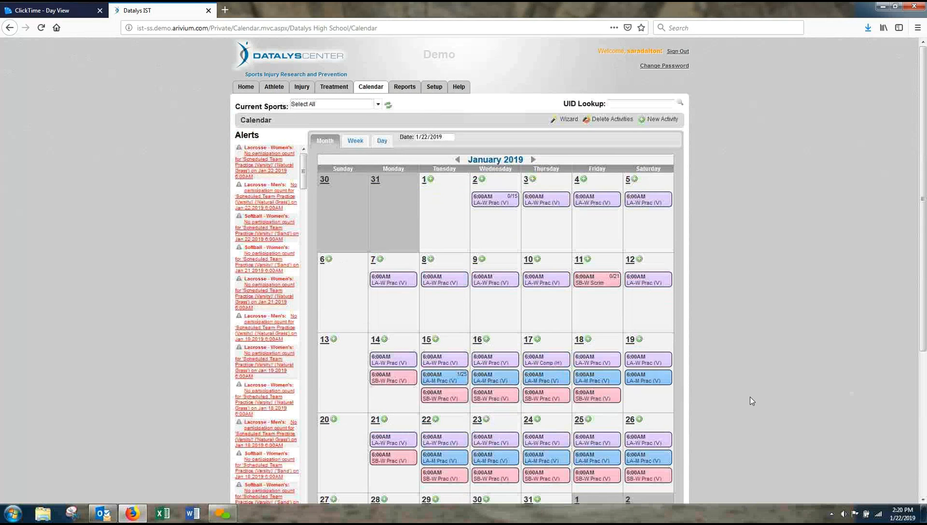
scroll(750, 397, down, 1)
scroll(750, 397, down, 2)
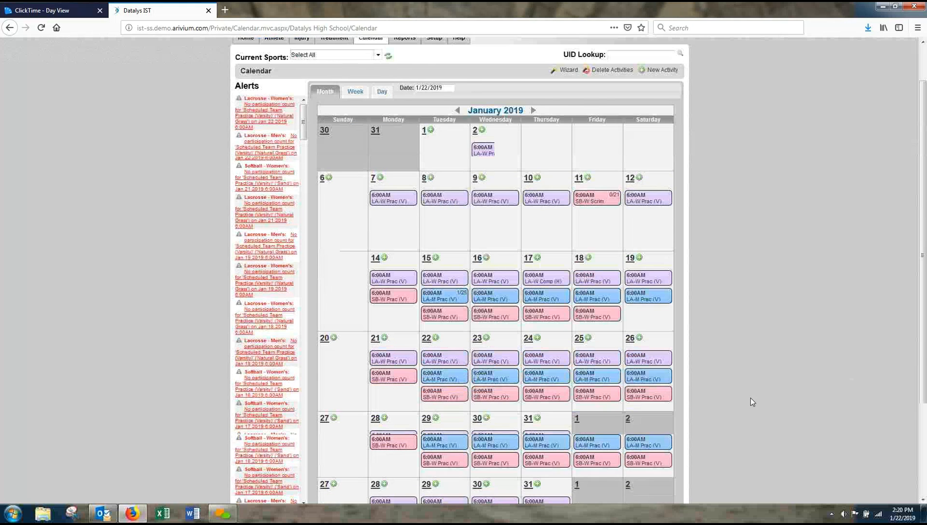
scroll(750, 400, down, 1)
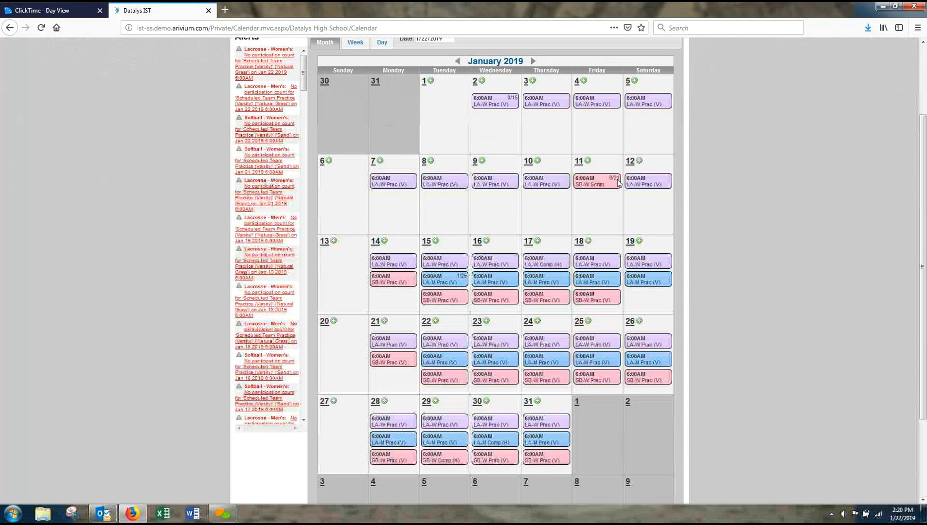
mouse_move(599, 193)
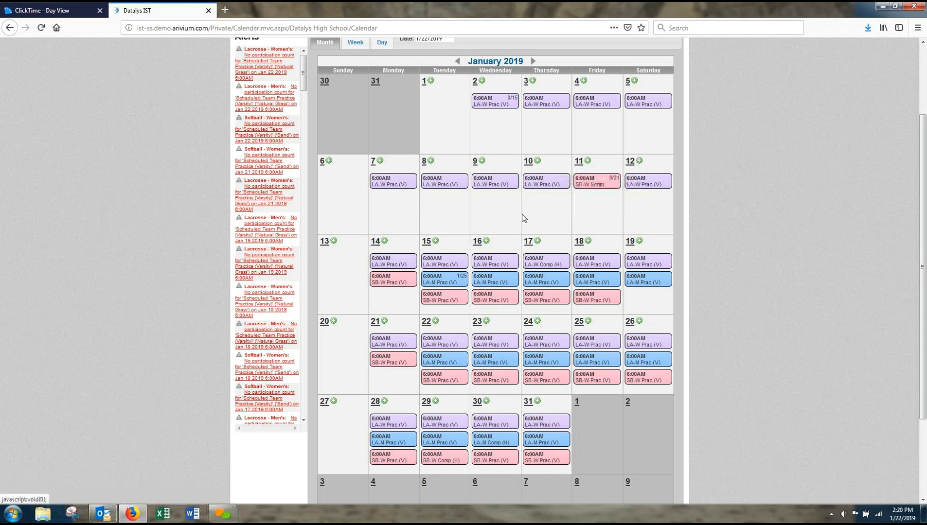
scroll(783, 249, up, 4)
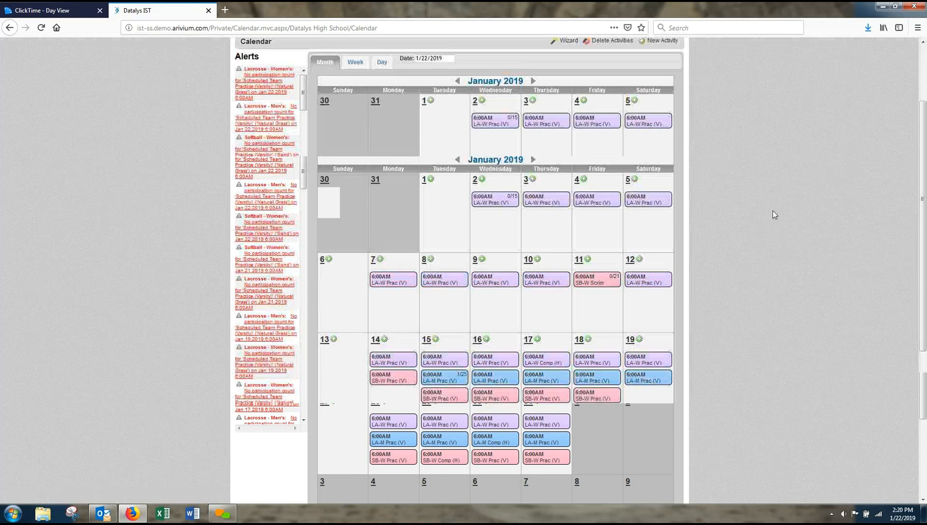